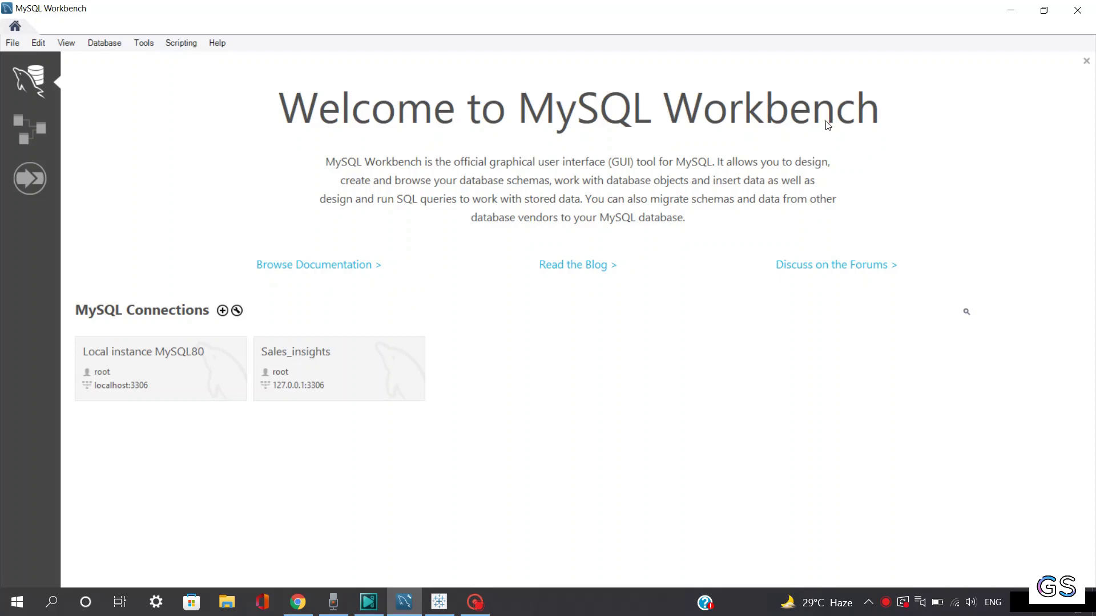
Step: Leave Workbench's start page and show the Tableau Public AirBnB_NYC data source view
click(11, 44)
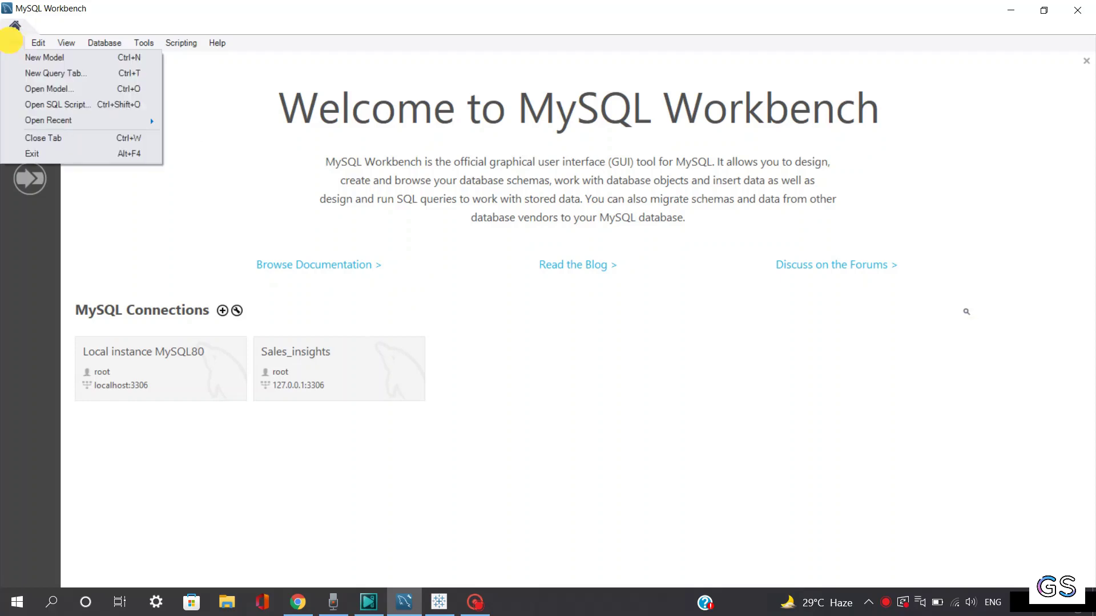
click(11, 44)
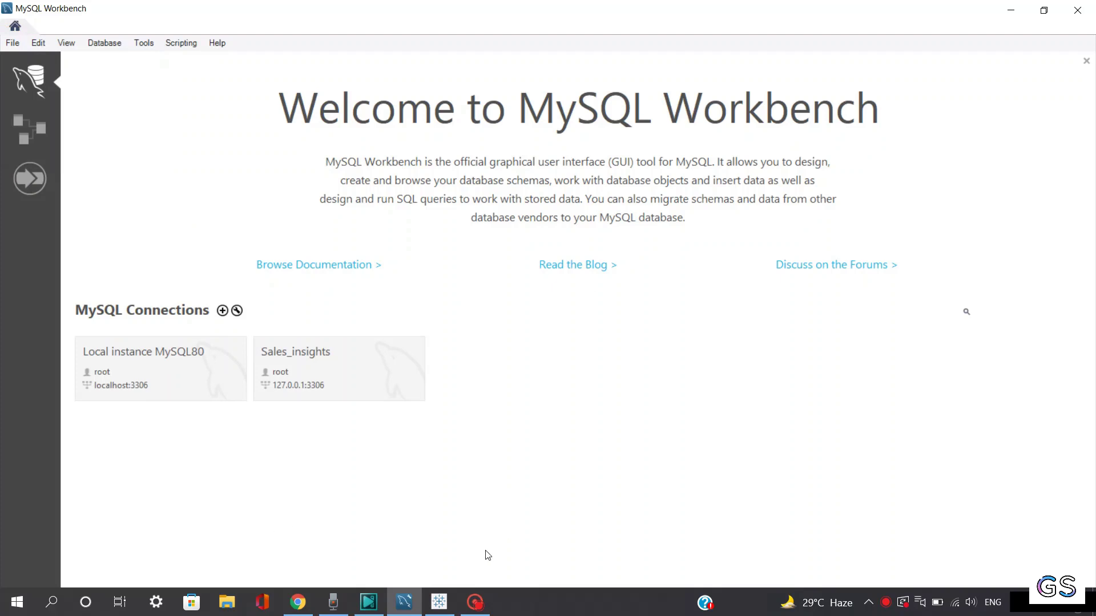
click(439, 602)
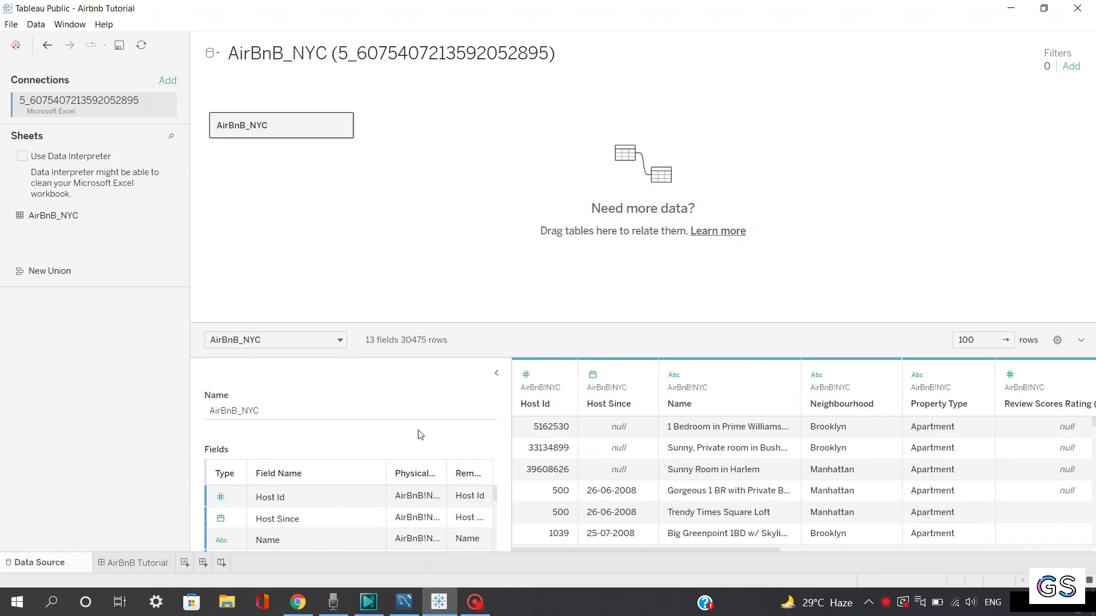
Step: Scroll through the AirBnB_NYC data grid and its Fields list
drag(1087, 425, 1079, 453)
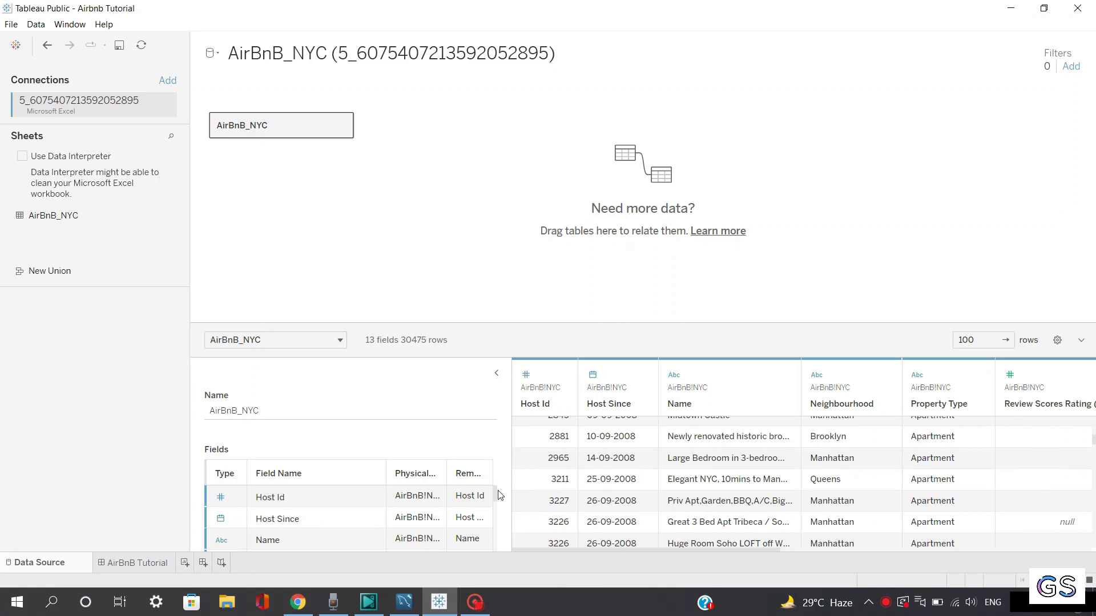
drag(497, 494, 489, 521)
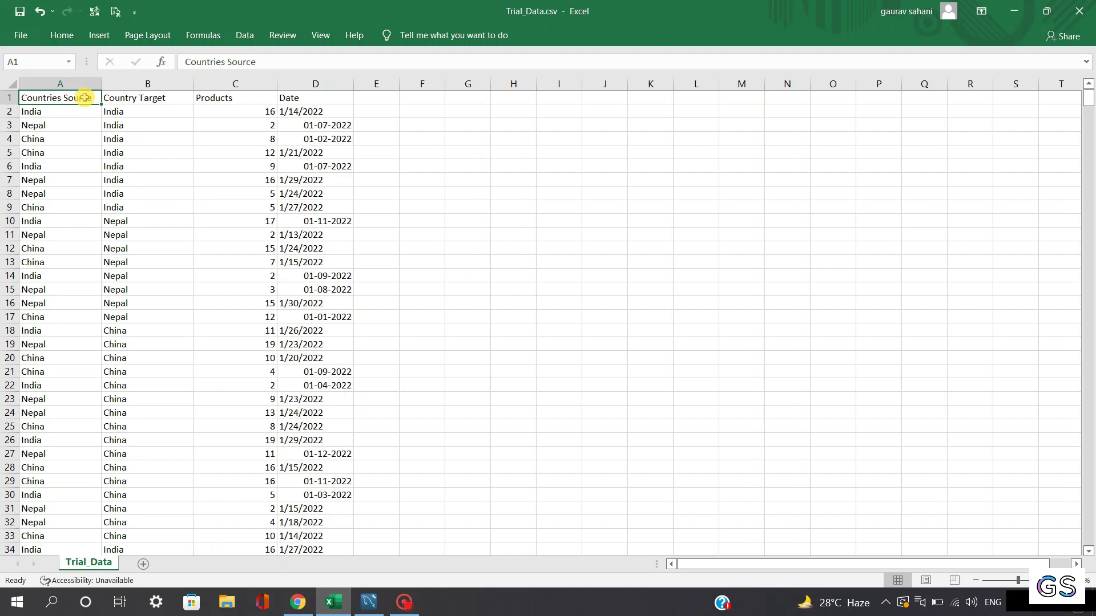
Step: Inspect the Country Target, Products and Date headings and row 5's China, India, 12 values
click(126, 101)
click(219, 98)
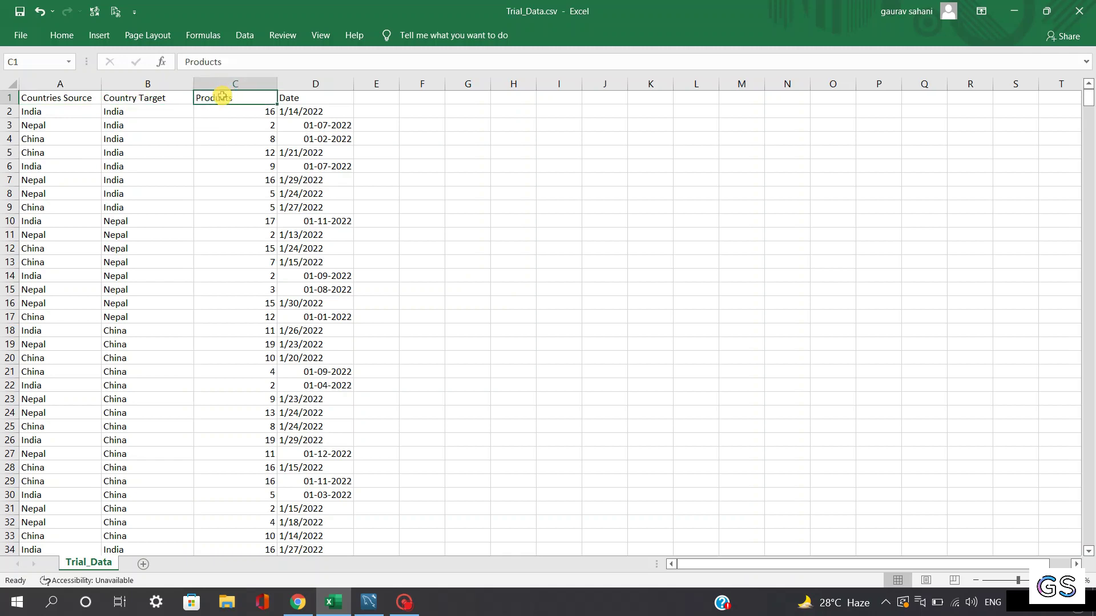
click(298, 97)
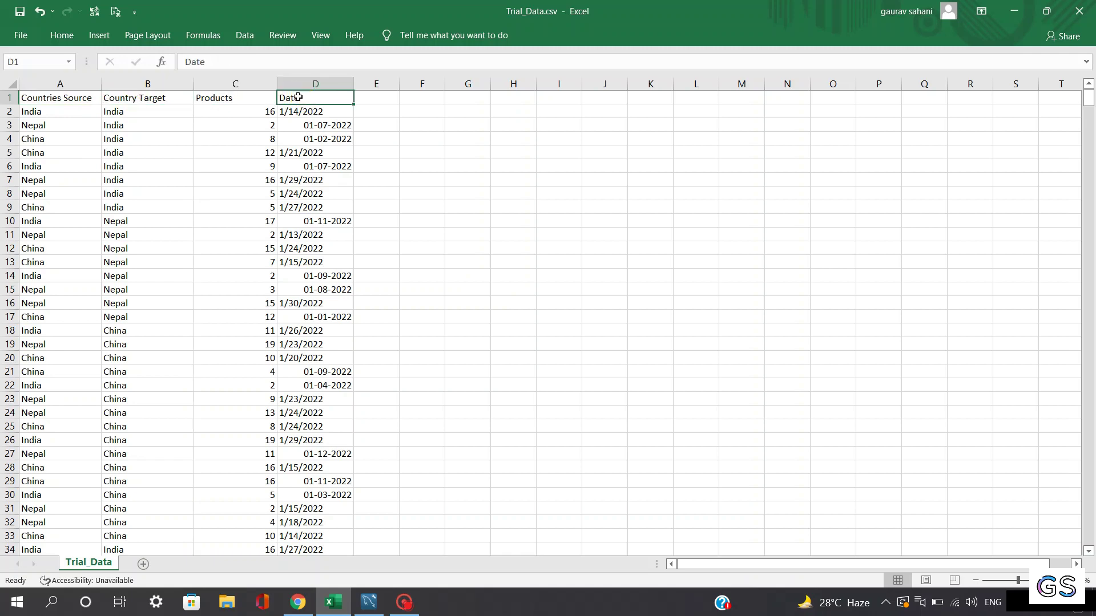
click(268, 101)
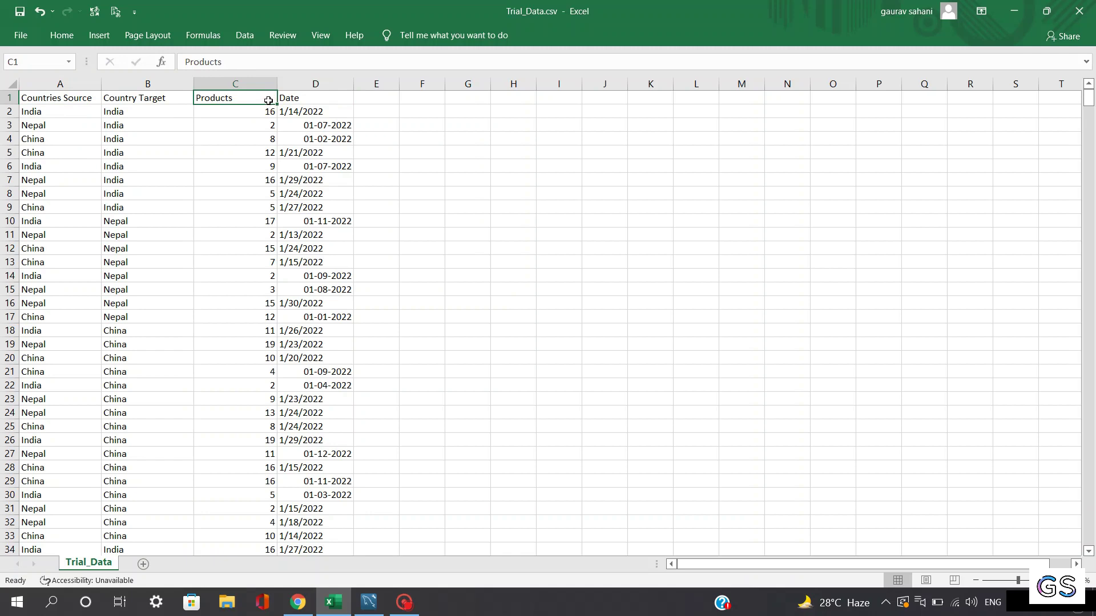
click(253, 111)
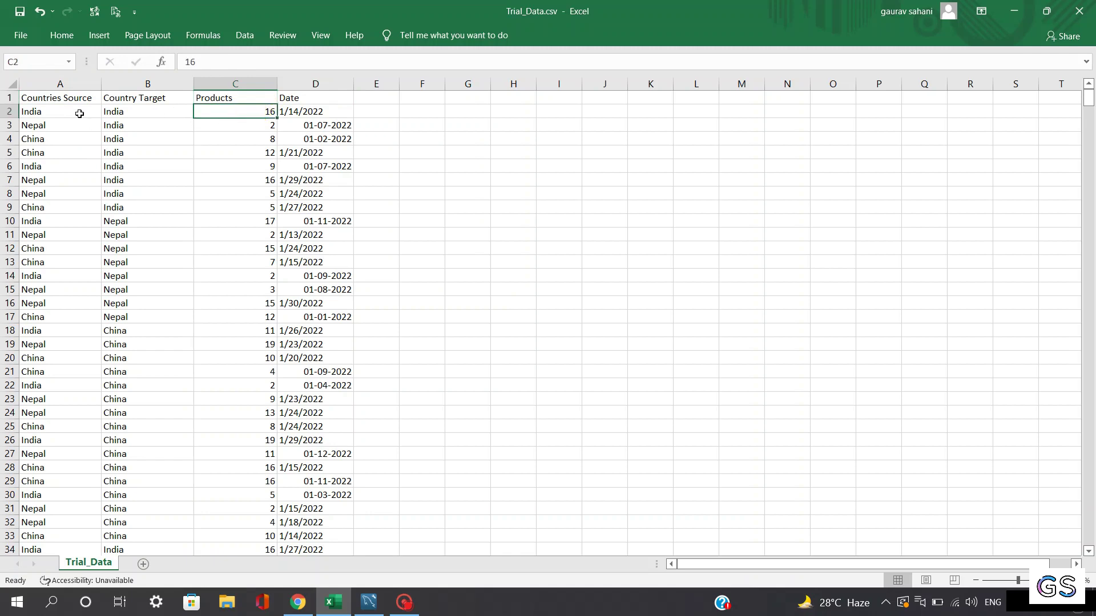
click(134, 97)
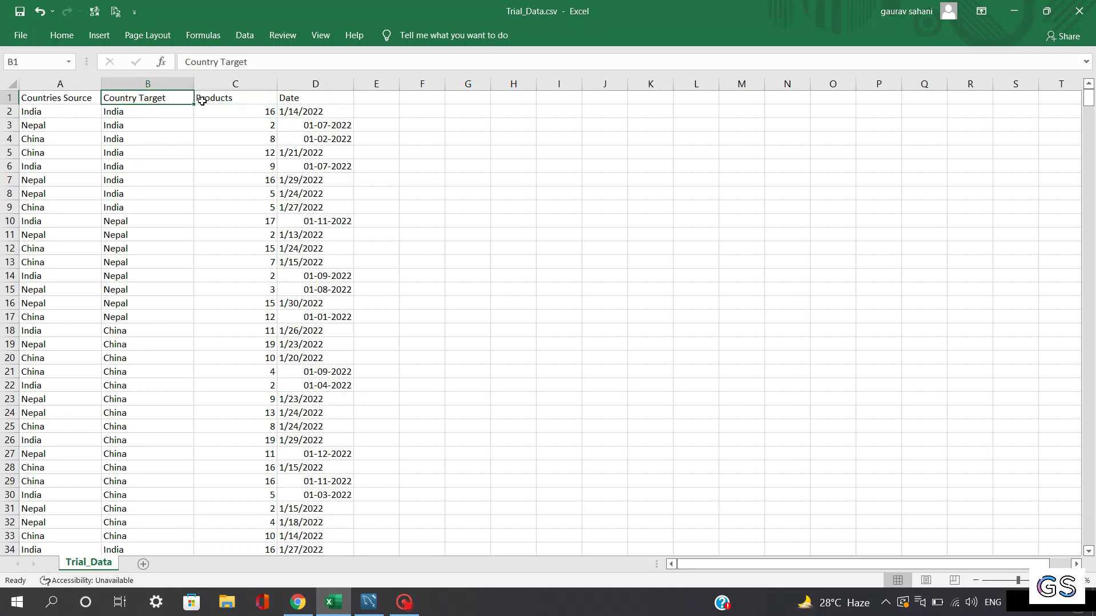
click(255, 153)
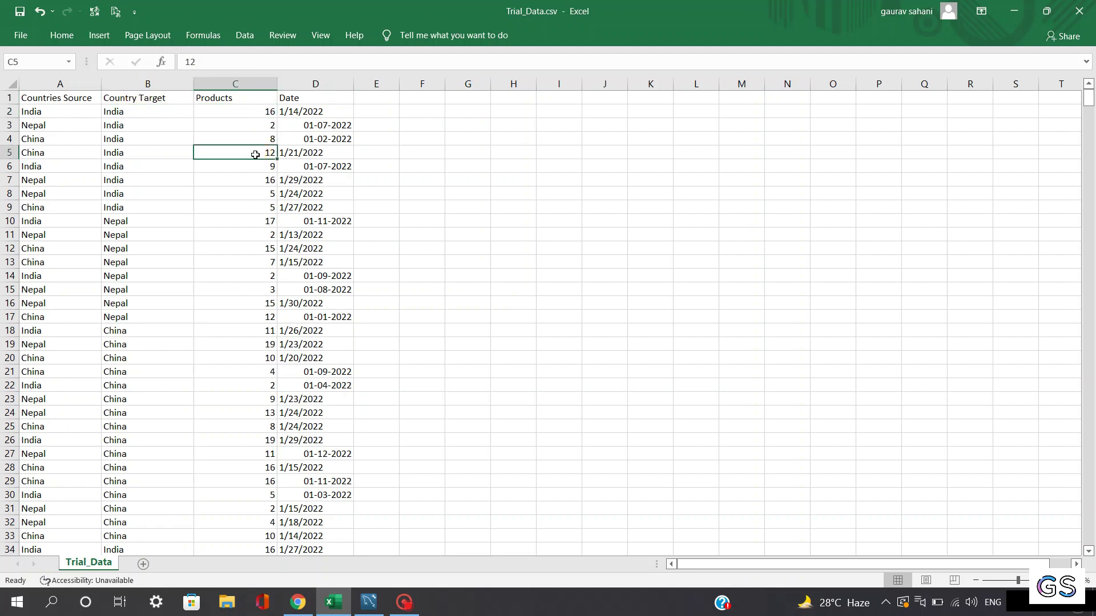
click(51, 150)
click(131, 152)
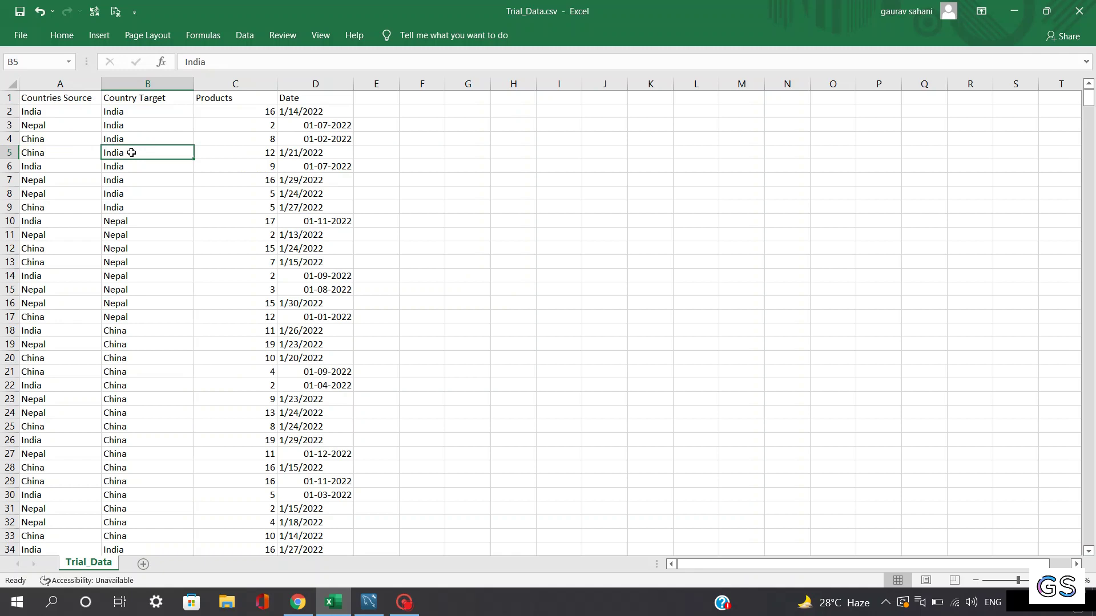
click(236, 150)
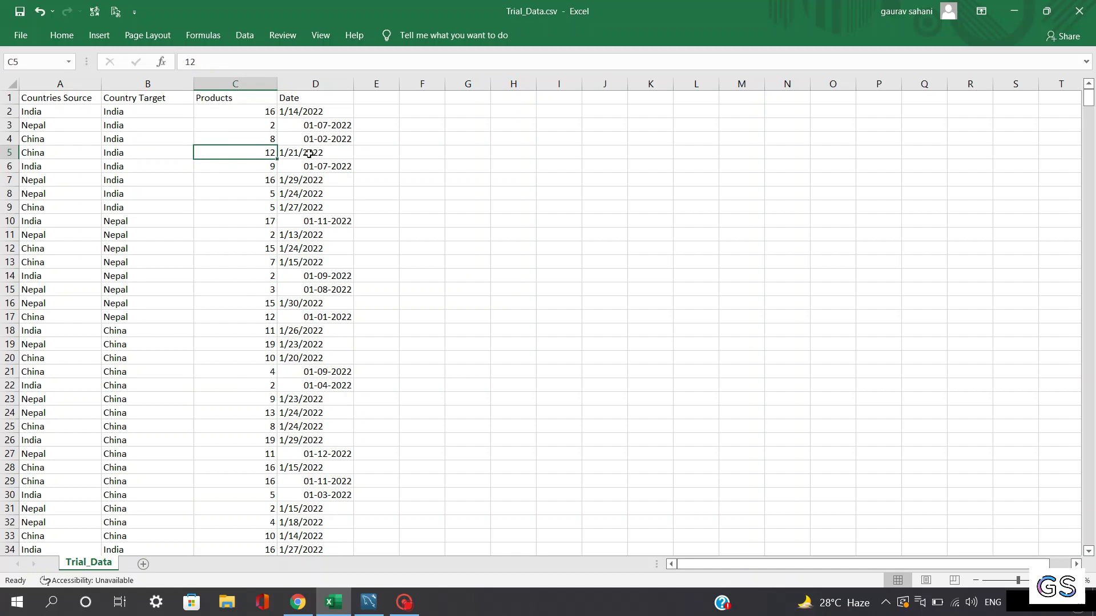
click(203, 102)
click(83, 101)
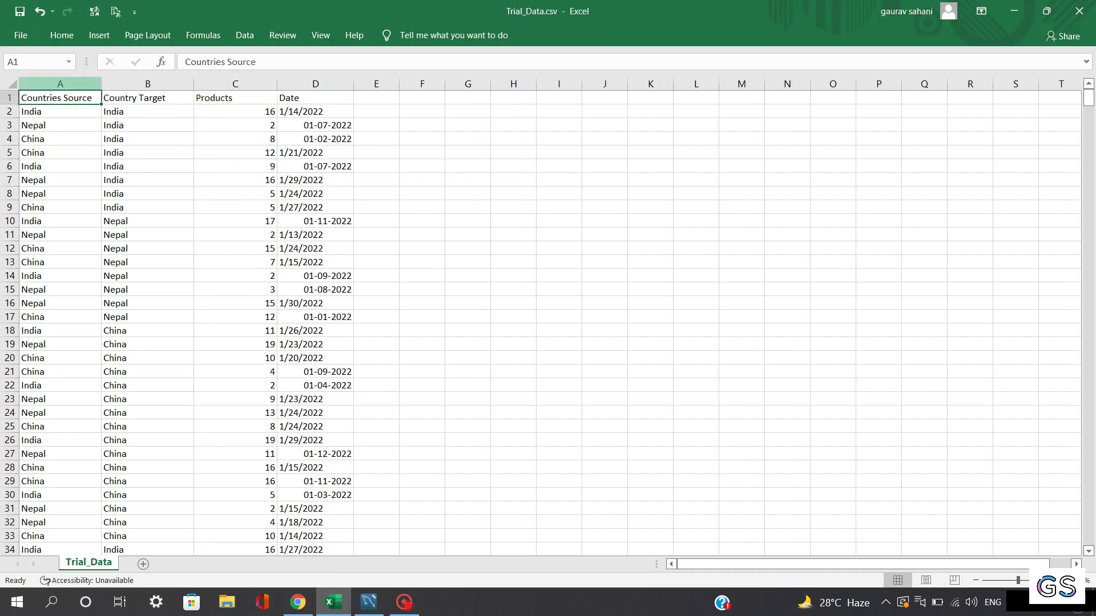
Step: Save Trial_Data.csv, keeping it in CSV format
click(25, 31)
click(36, 186)
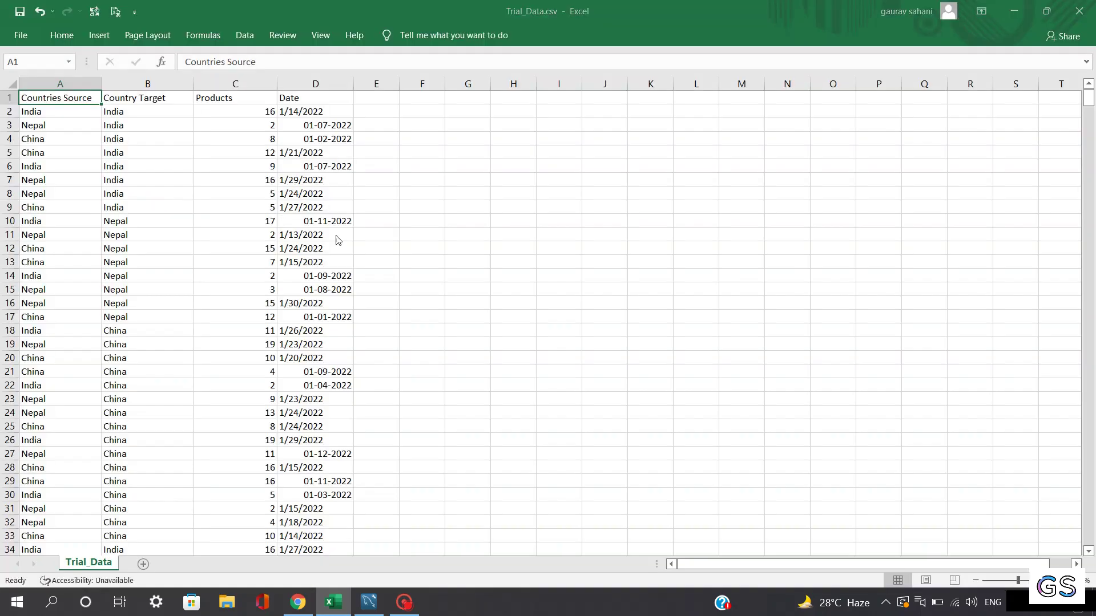
click(496, 343)
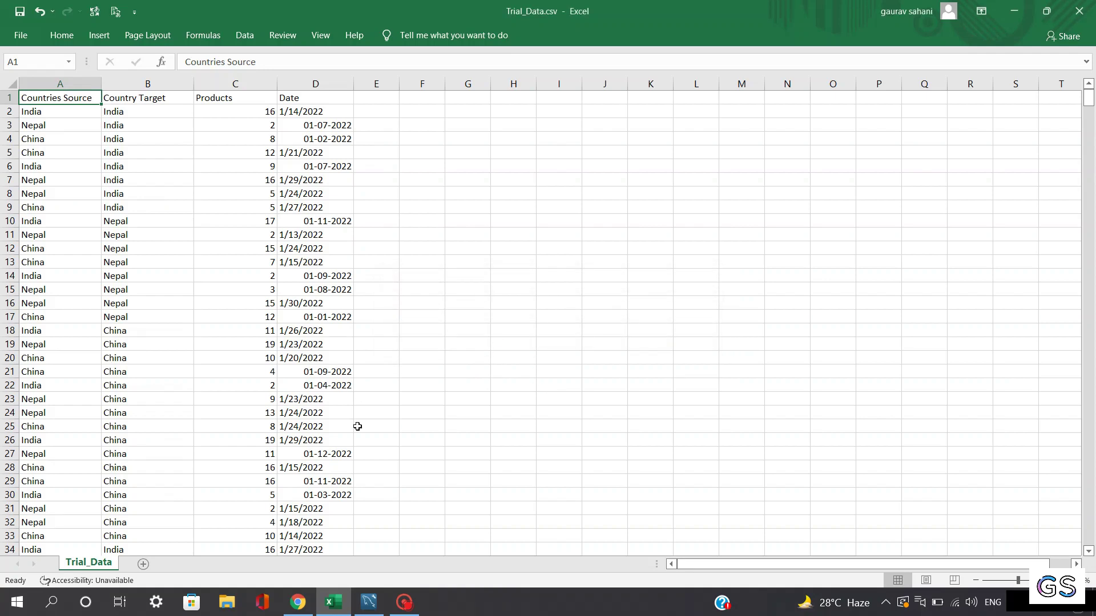
Step: Connect to Local instance MySQL80 by entering the account password, opening an empty Query 1 editor
click(370, 606)
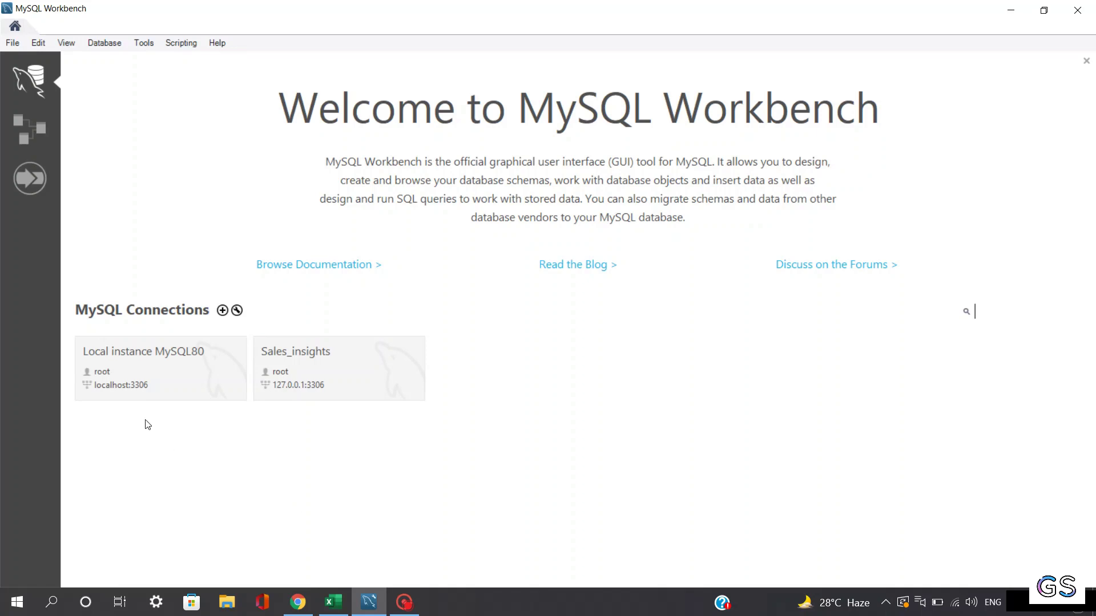
click(162, 378)
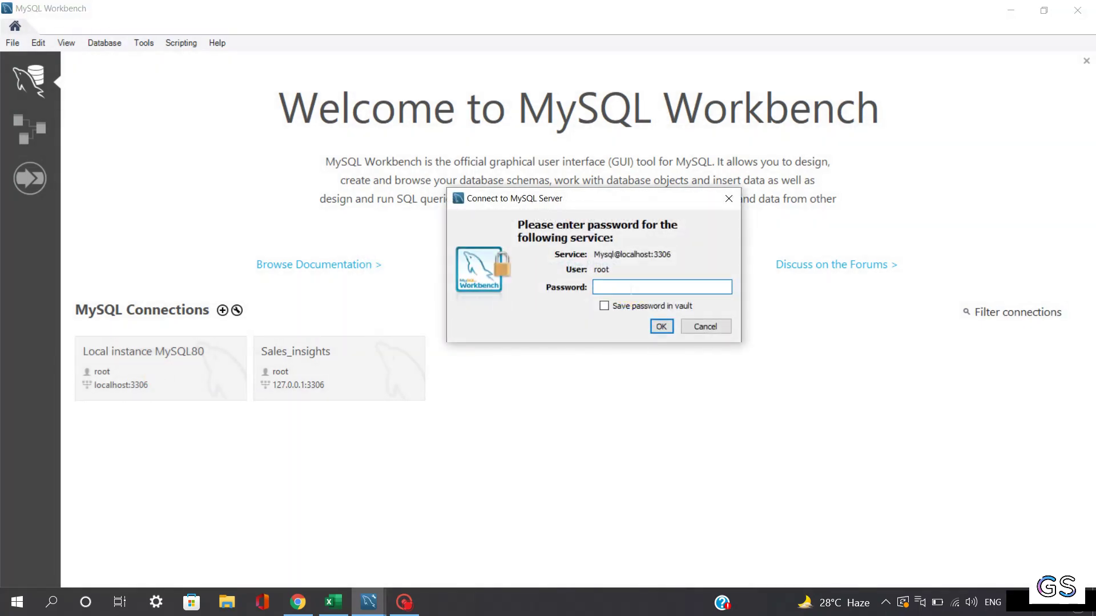
text(root)
click(662, 327)
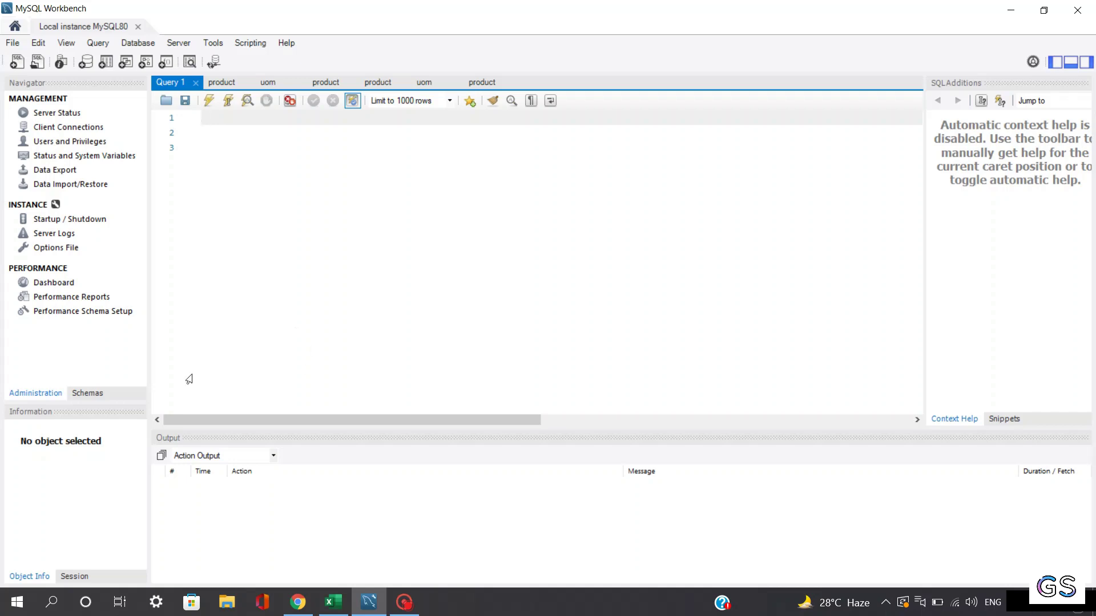
Step: Show the schema list in the Navigator and expand the gs schema
click(87, 393)
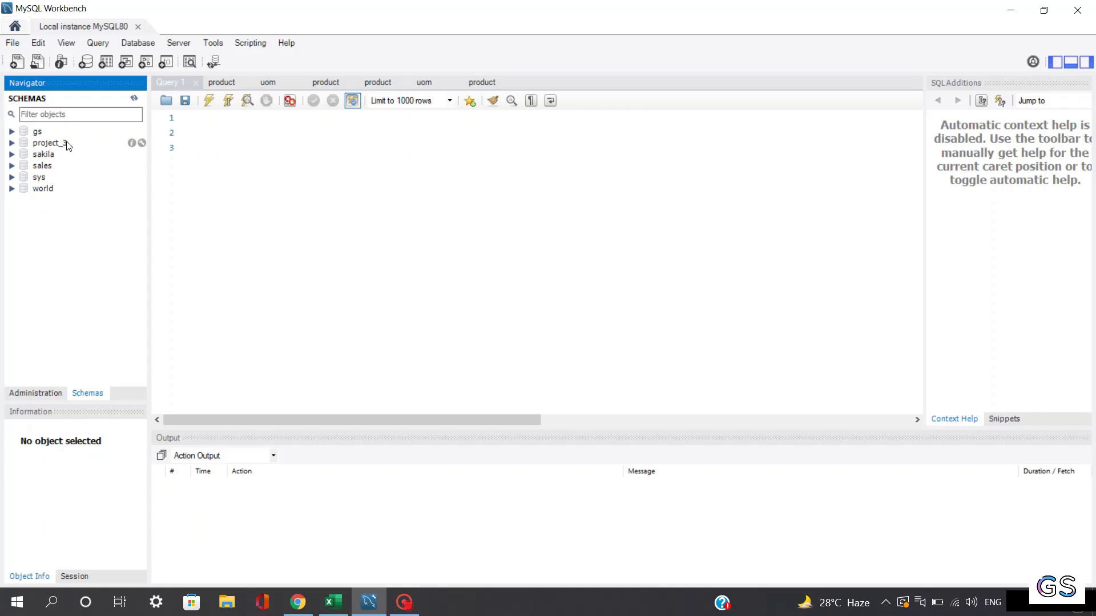
click(333, 602)
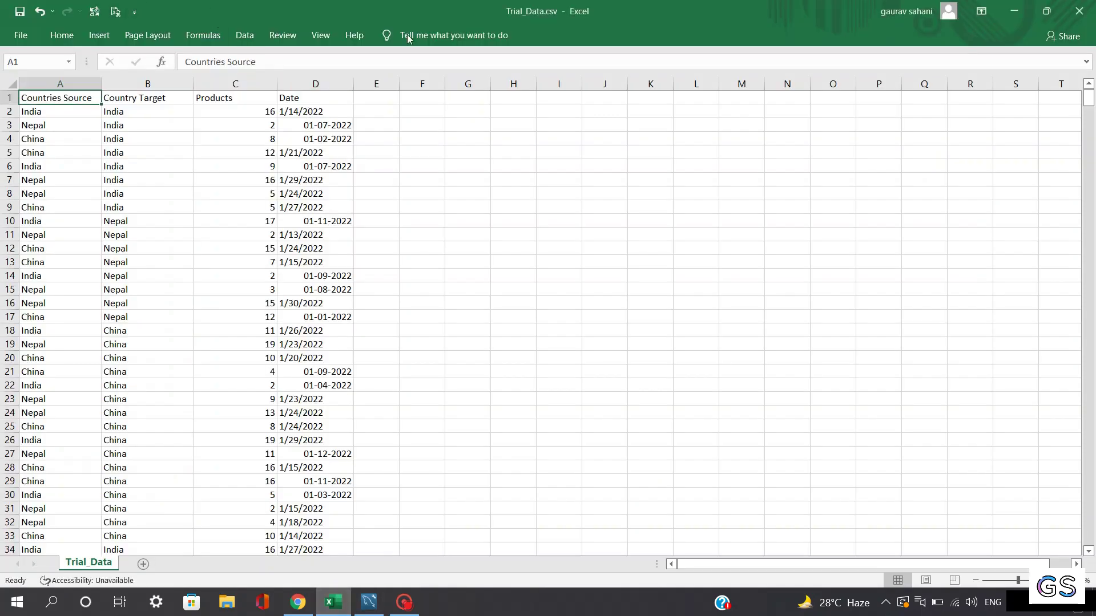
click(1013, 11)
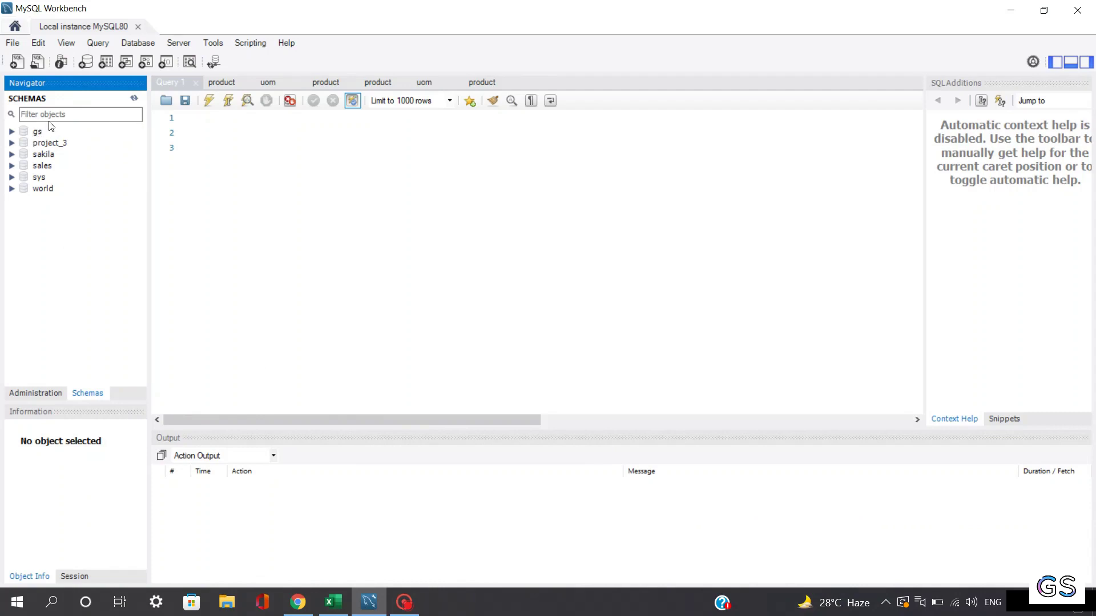
click(11, 131)
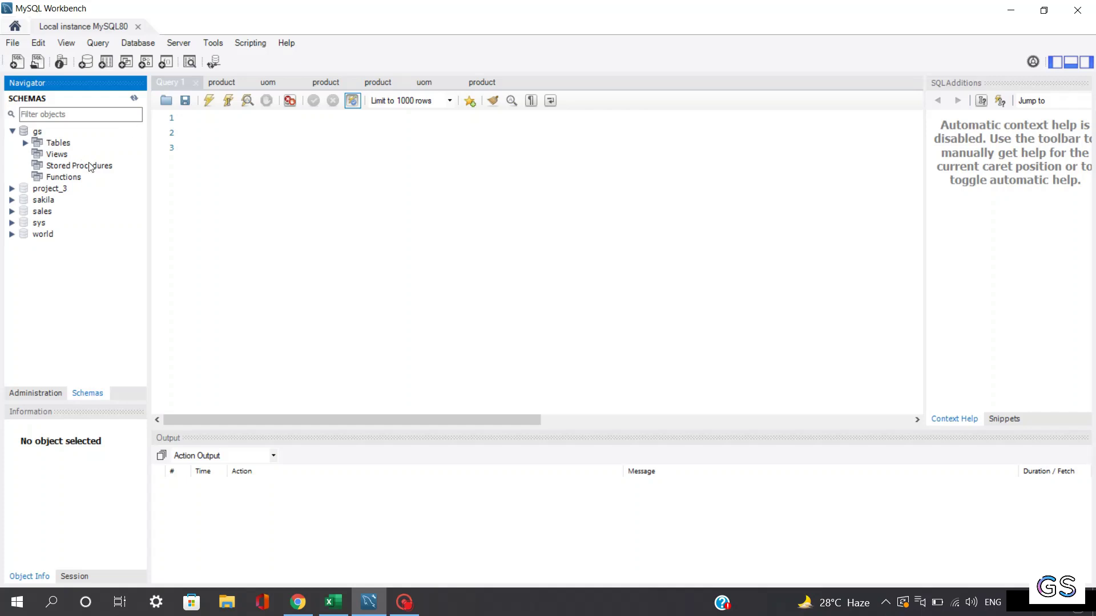
Step: Start the Table Data Import Wizard from the gs Tables context menu
right_click(74, 147)
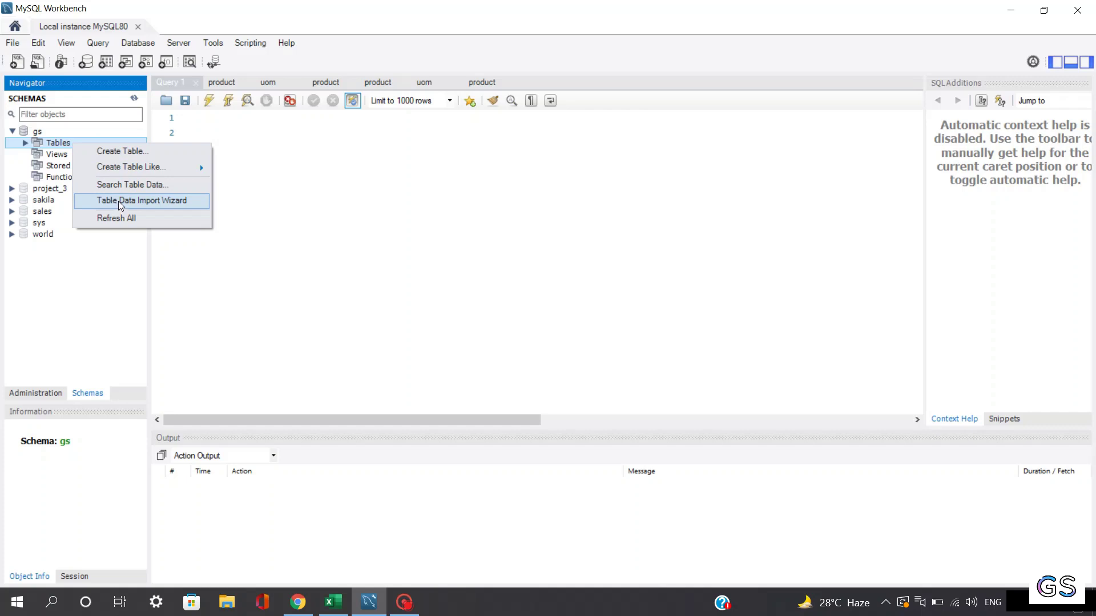
click(345, 200)
key(Return)
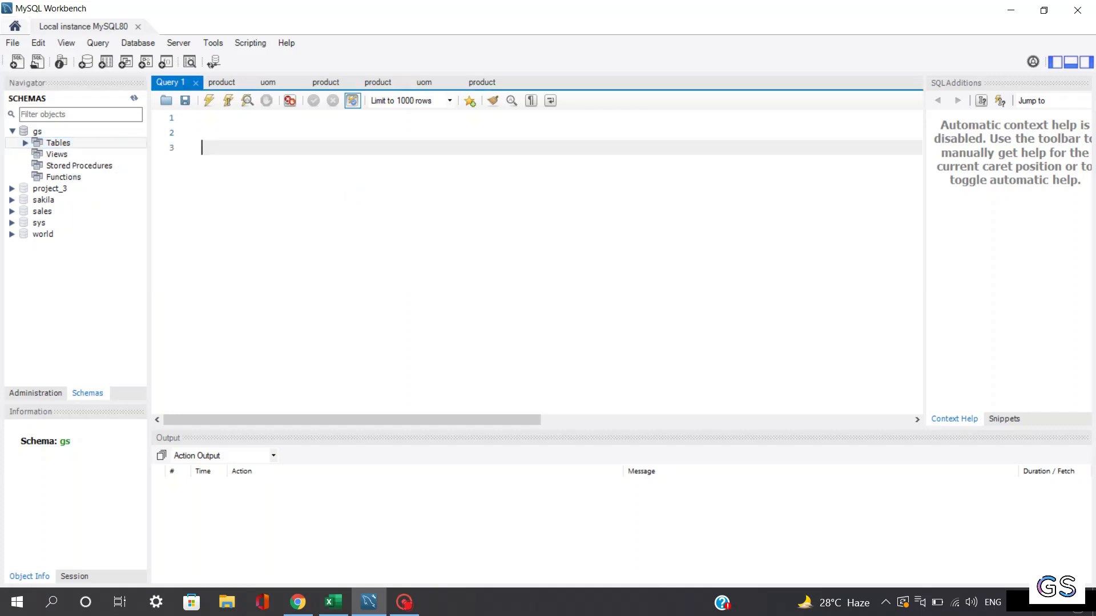
click(214, 119)
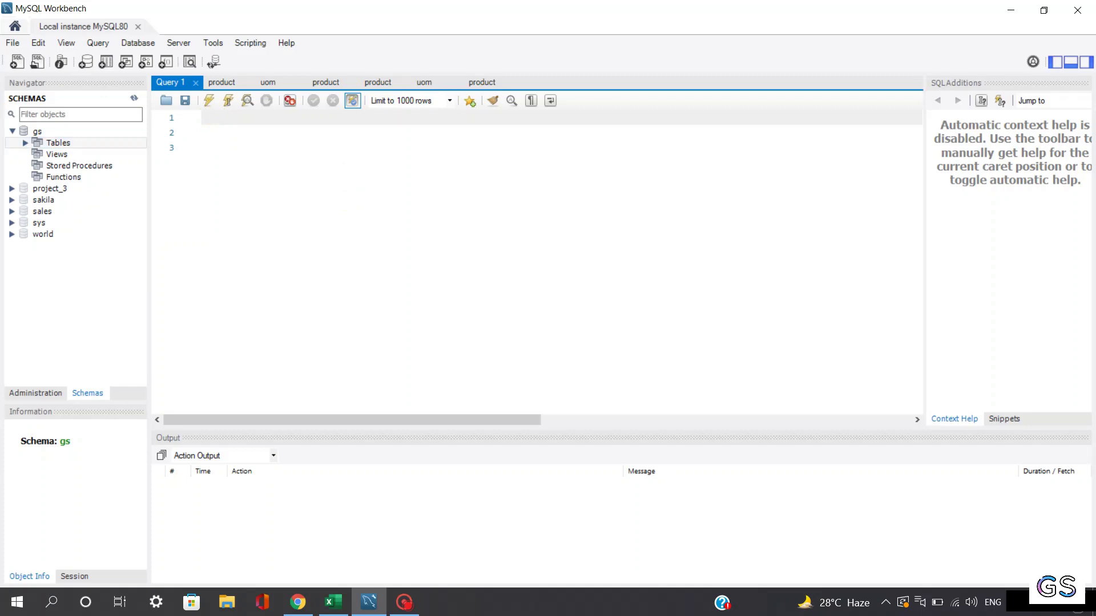
click(206, 120)
right_click(68, 145)
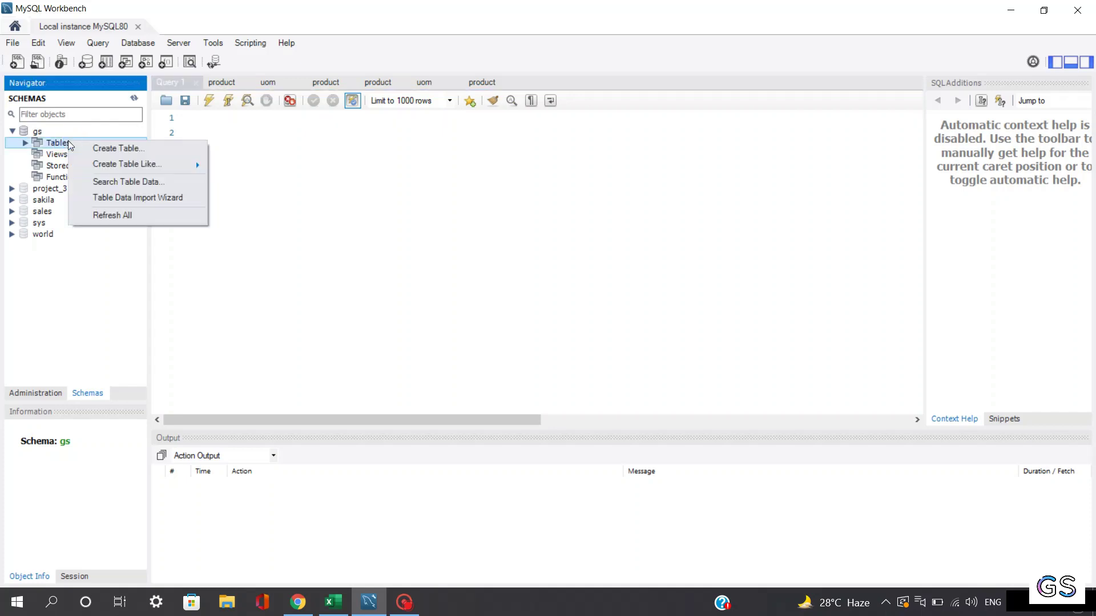
click(119, 203)
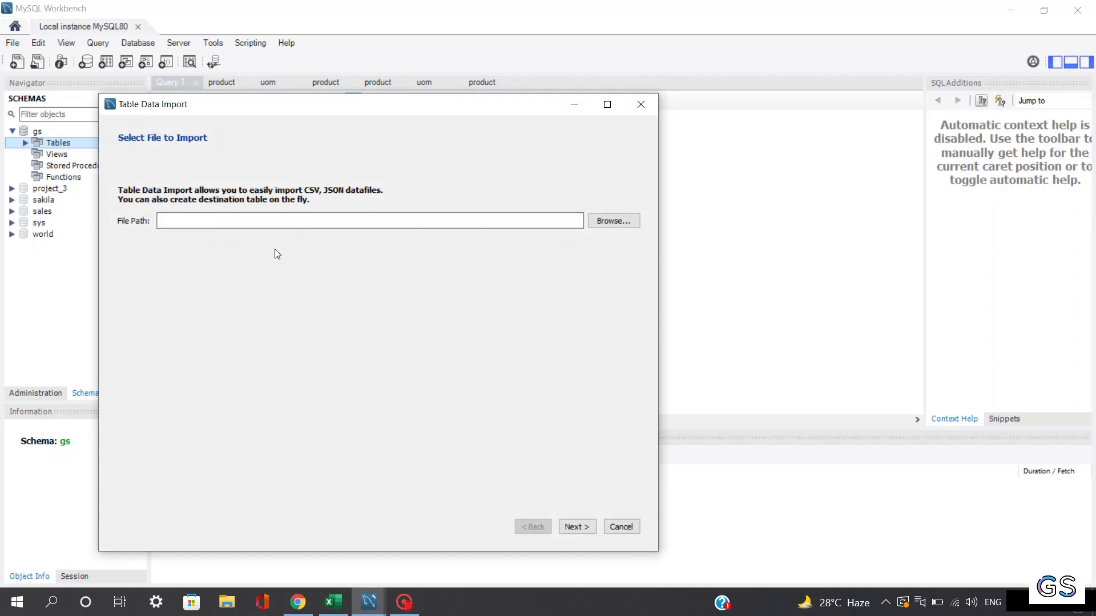
Step: Choose Trial_Data.csv from the Desktop as the source file and advance to the destination table
click(606, 226)
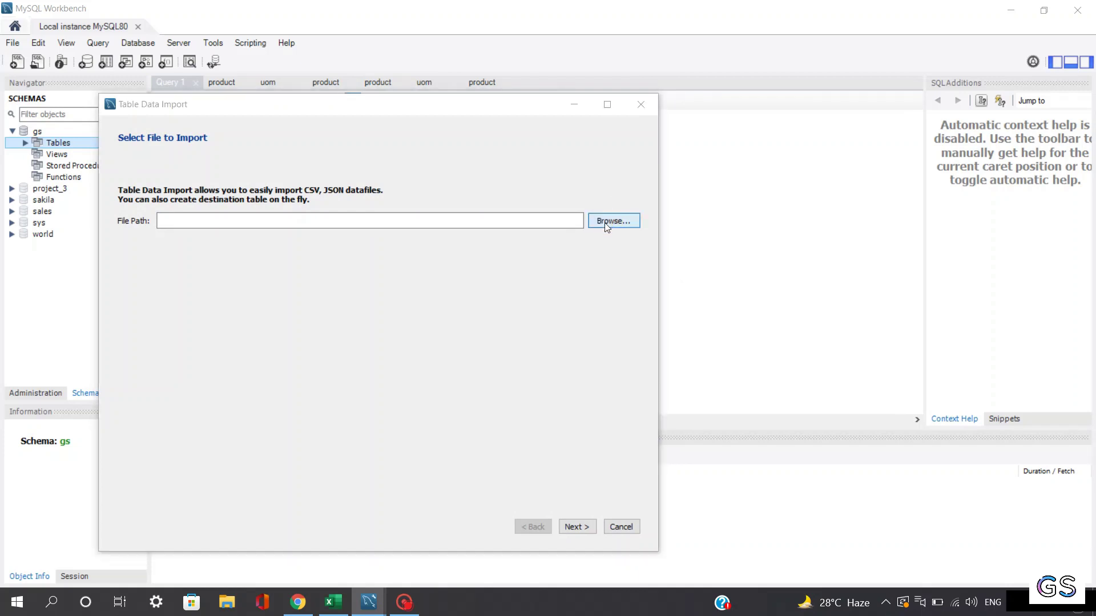
drag(621, 247, 623, 319)
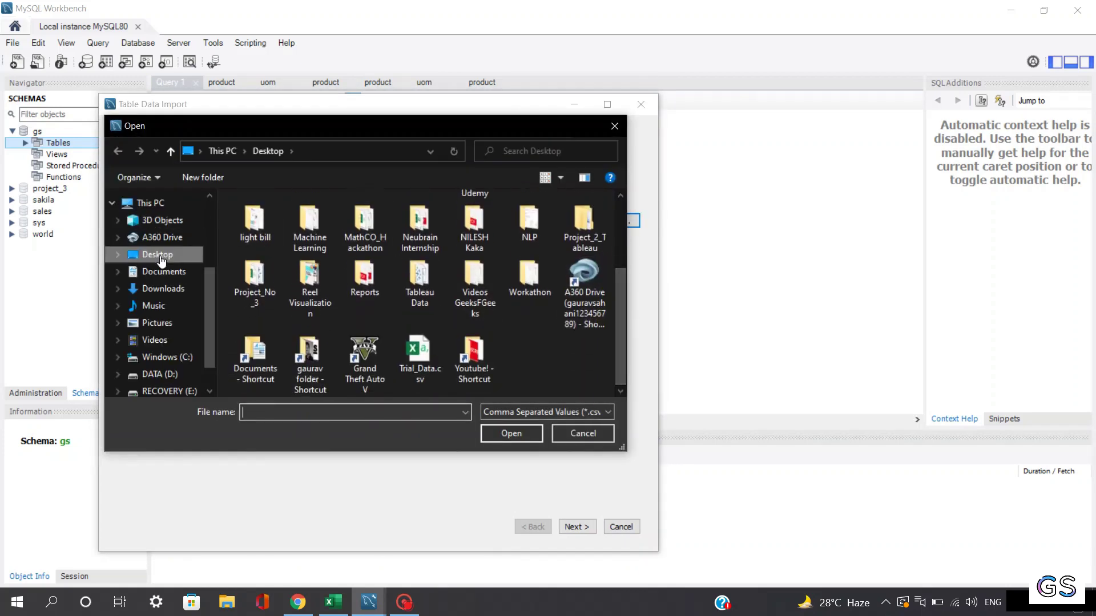
double_click(420, 358)
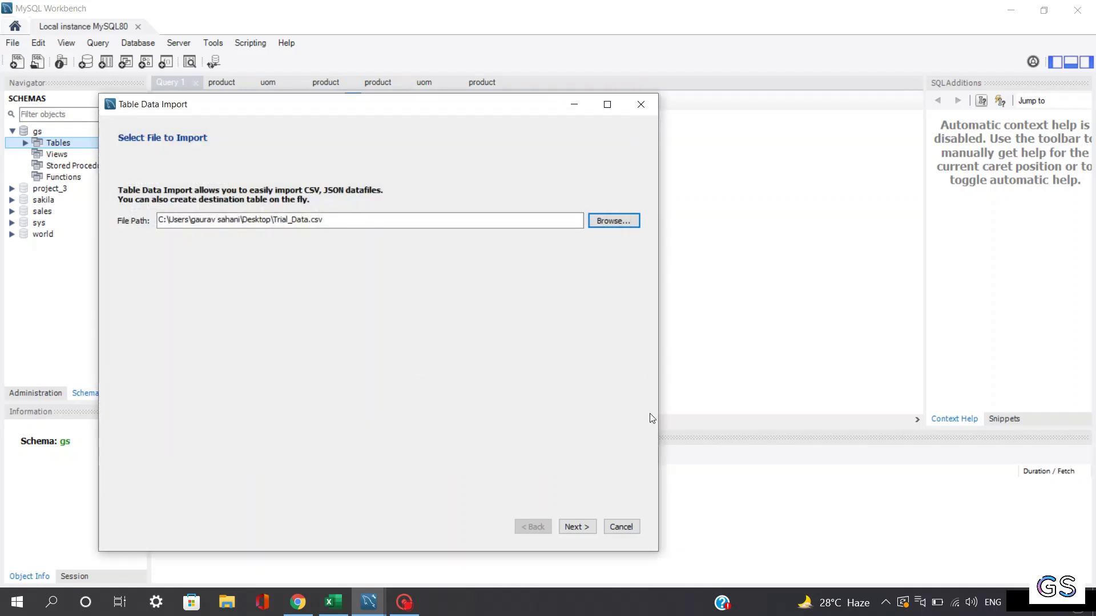
click(575, 526)
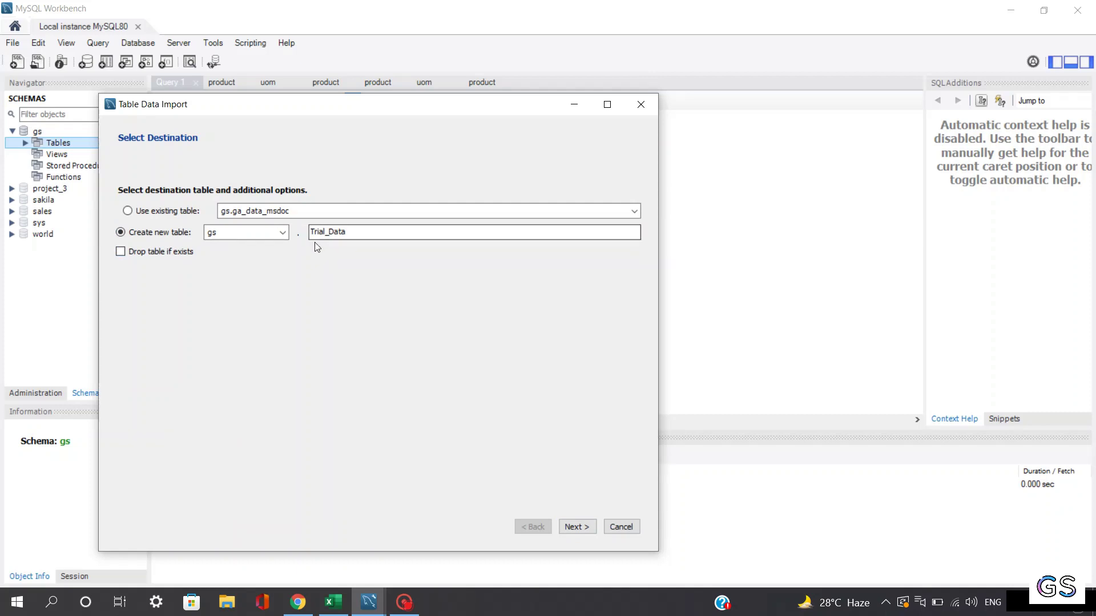
Step: Target the existing trial_data table, accept the four-column mapping, and reach the Import Data page
click(577, 526)
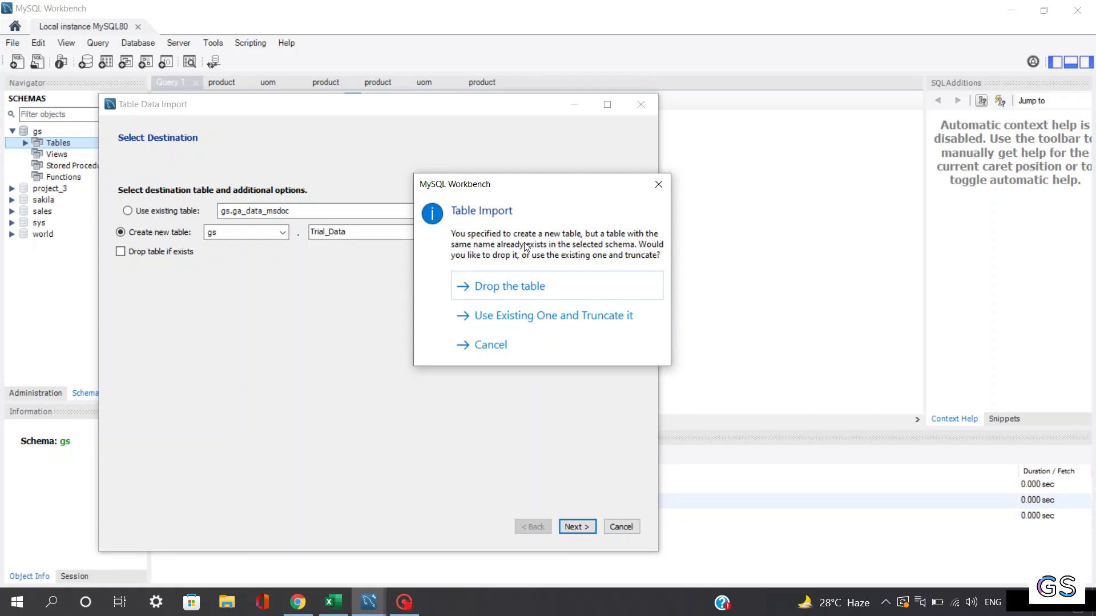
click(658, 184)
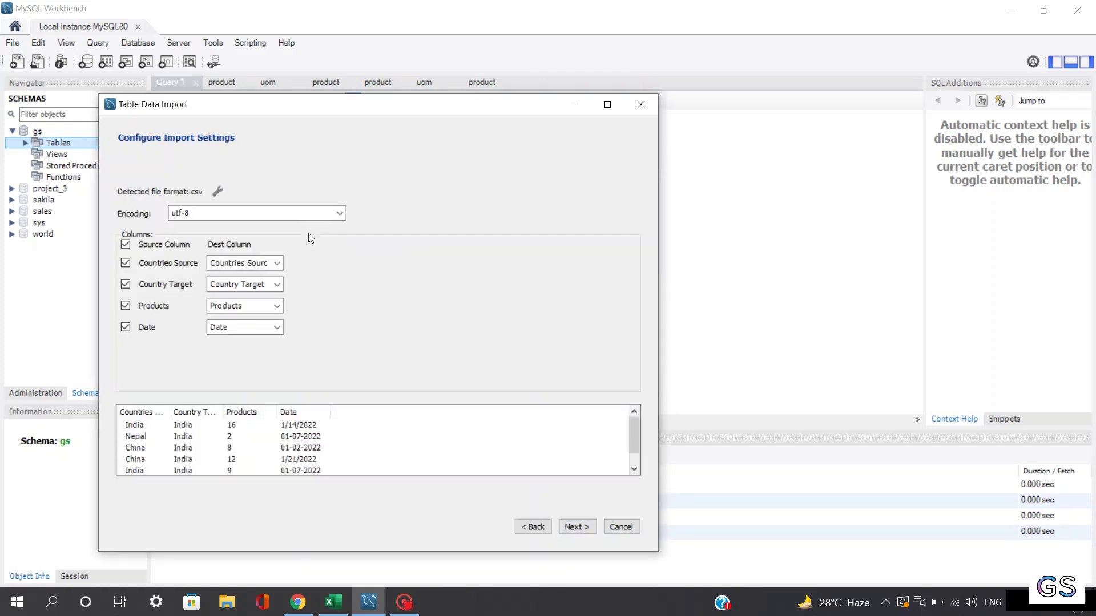
click(534, 526)
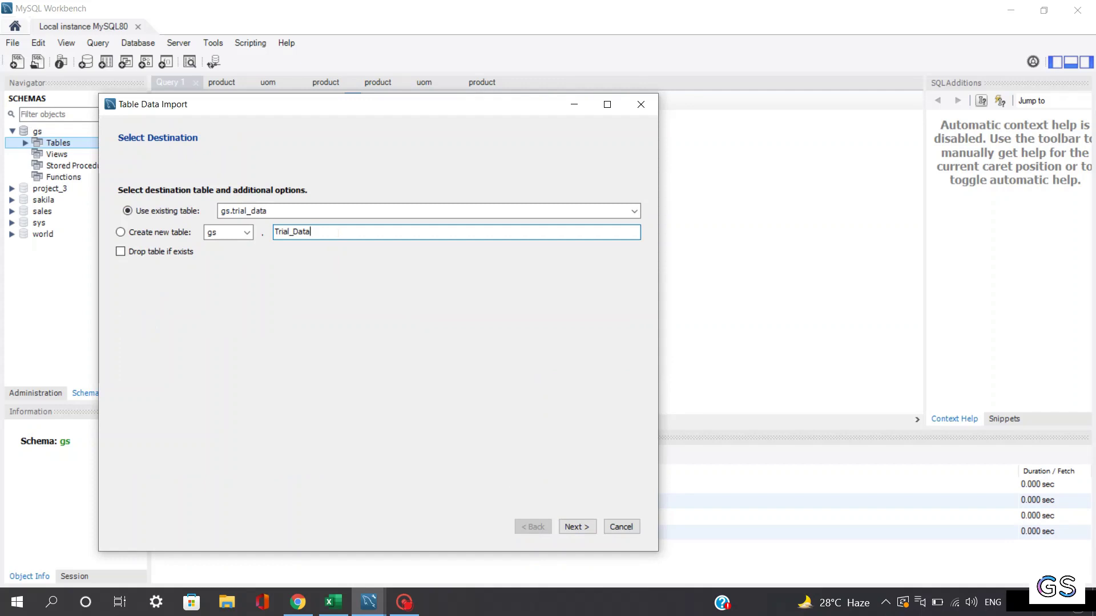
text(_2)
click(578, 526)
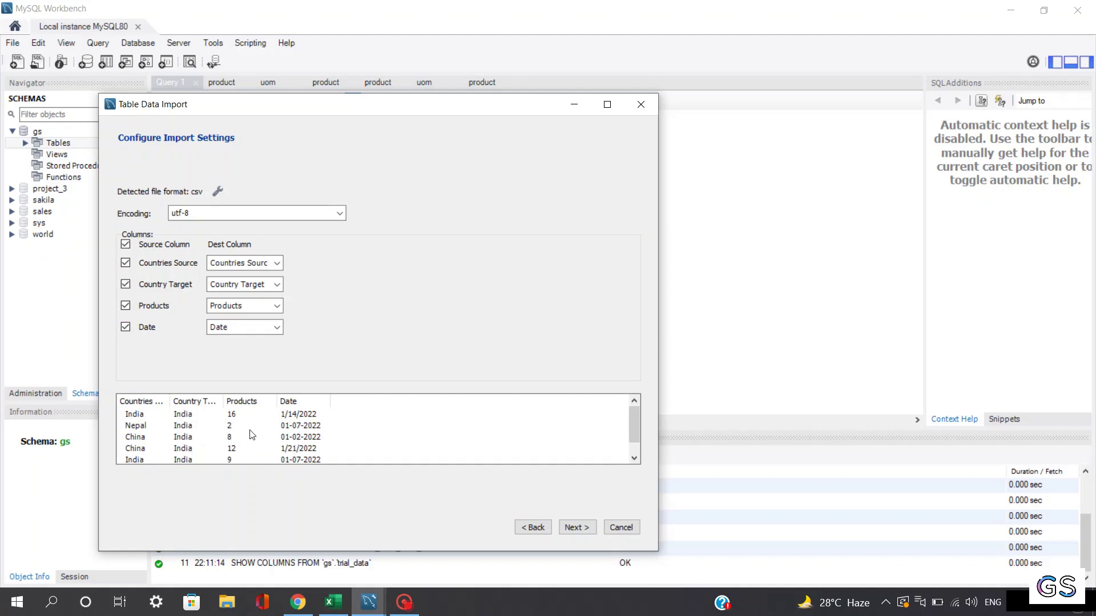
drag(634, 423, 607, 457)
click(576, 525)
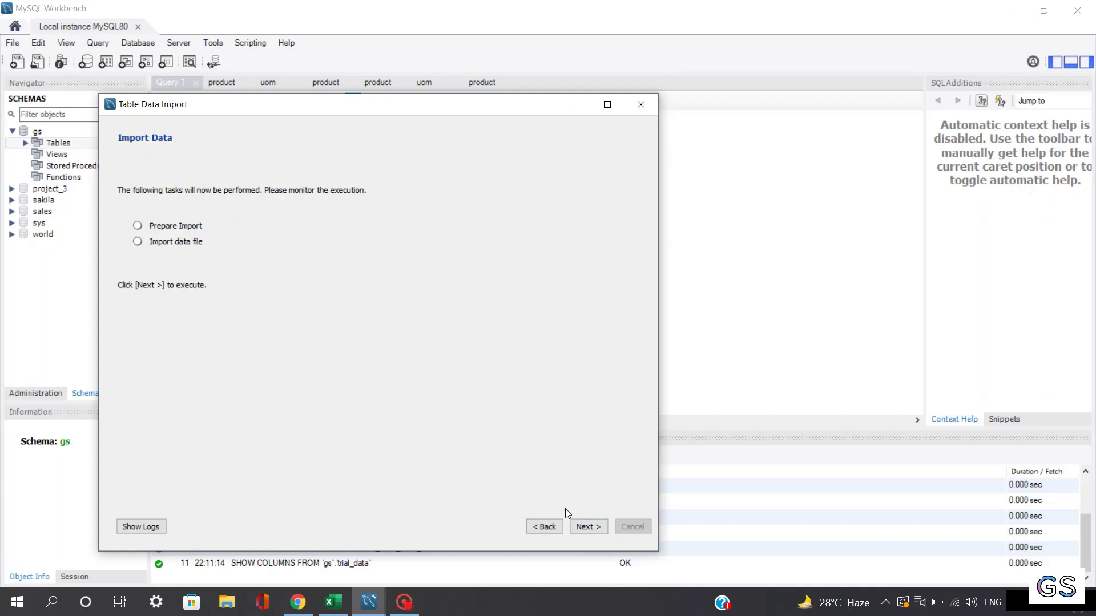
Step: Run the import loading 1798 records into gs.trial_data, then finish and close the wizard
click(585, 526)
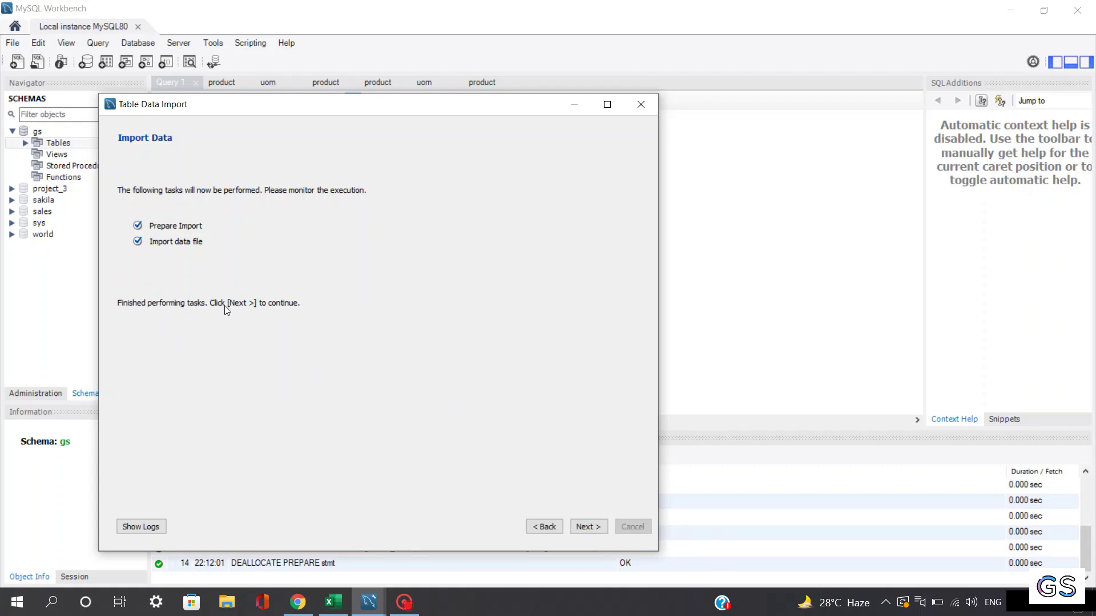
click(579, 526)
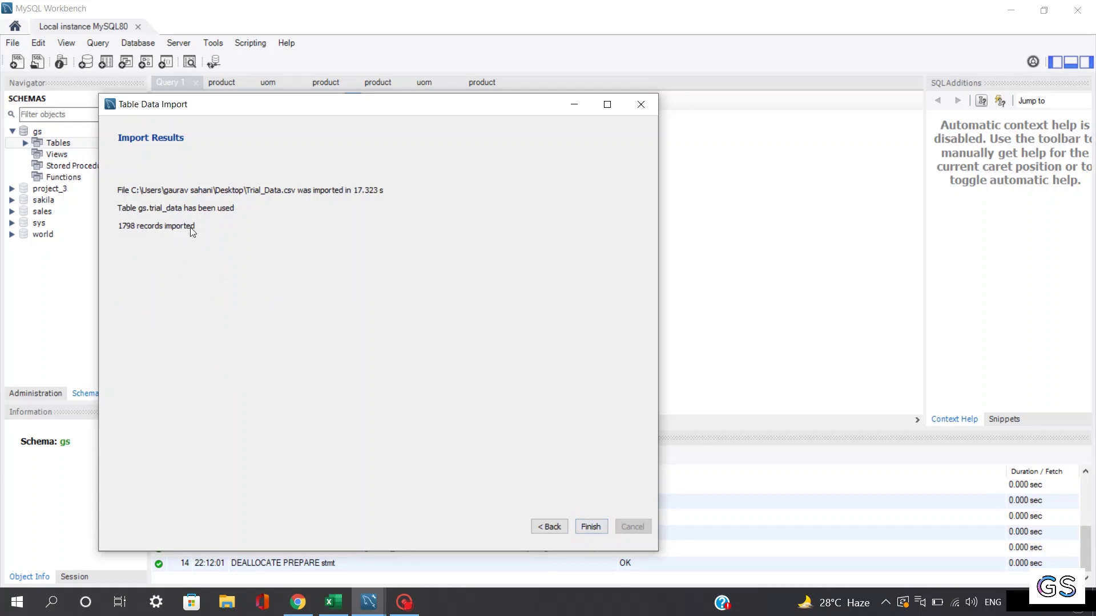
click(594, 526)
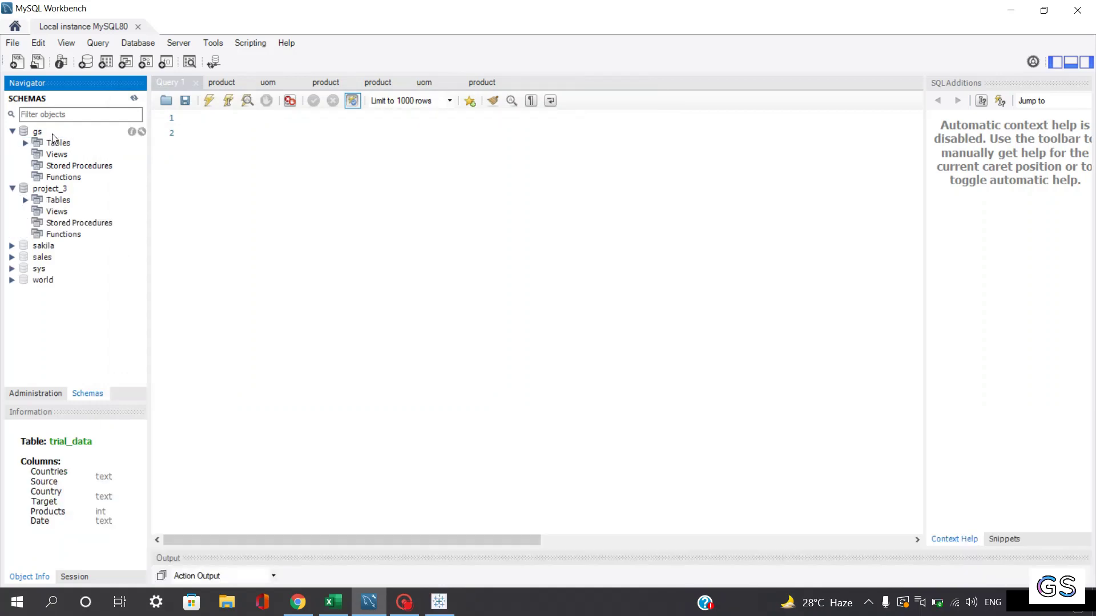
right_click(51, 135)
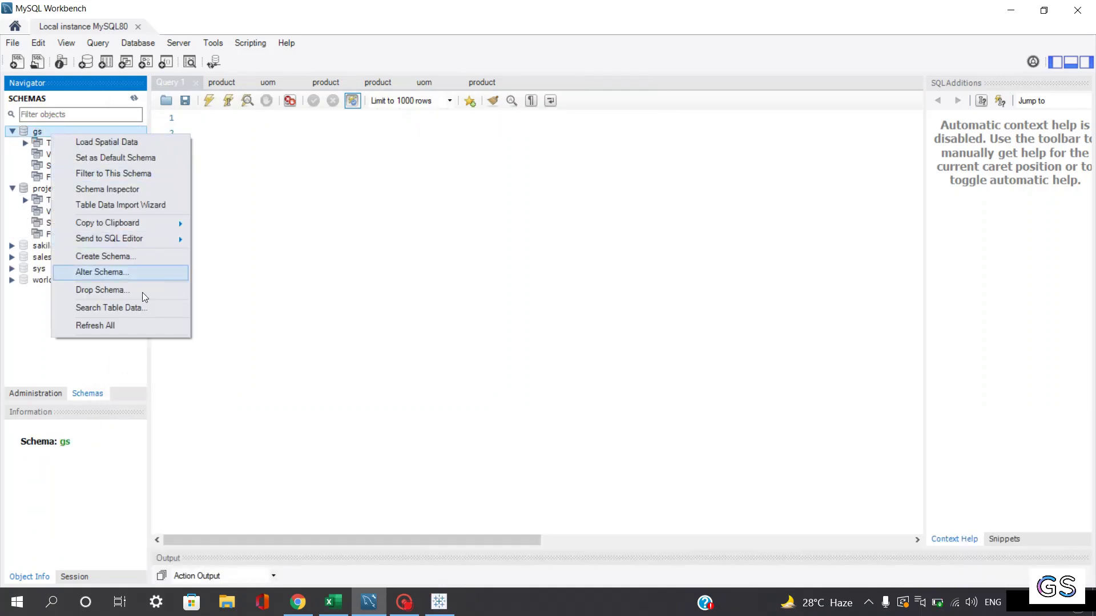
Step: Refresh all schemas and expand gs > Tables > trial_data > Columns to show its four columns
click(109, 326)
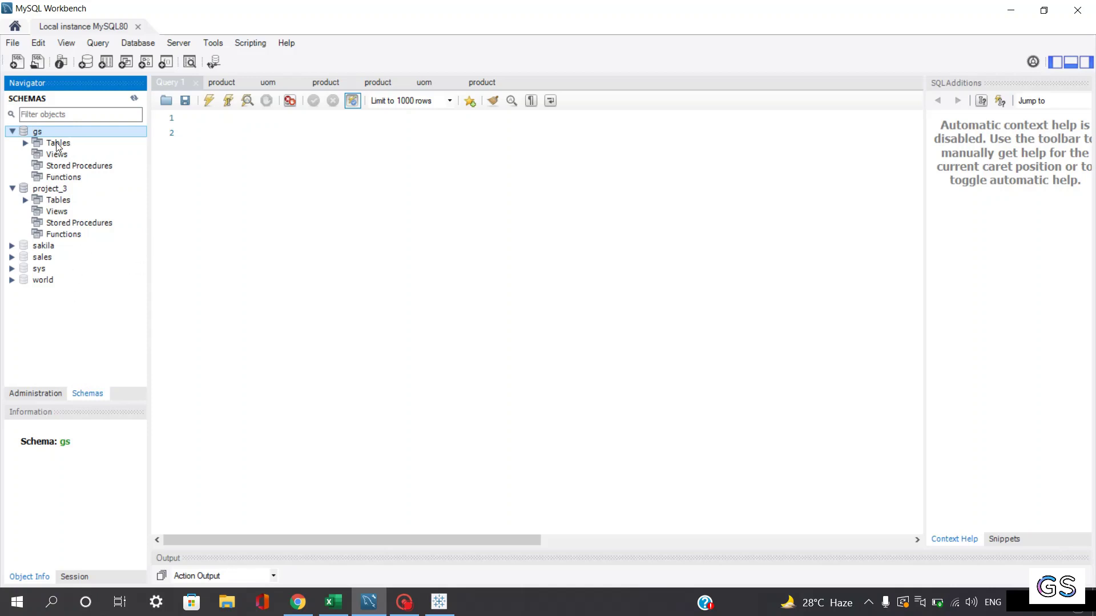
click(24, 145)
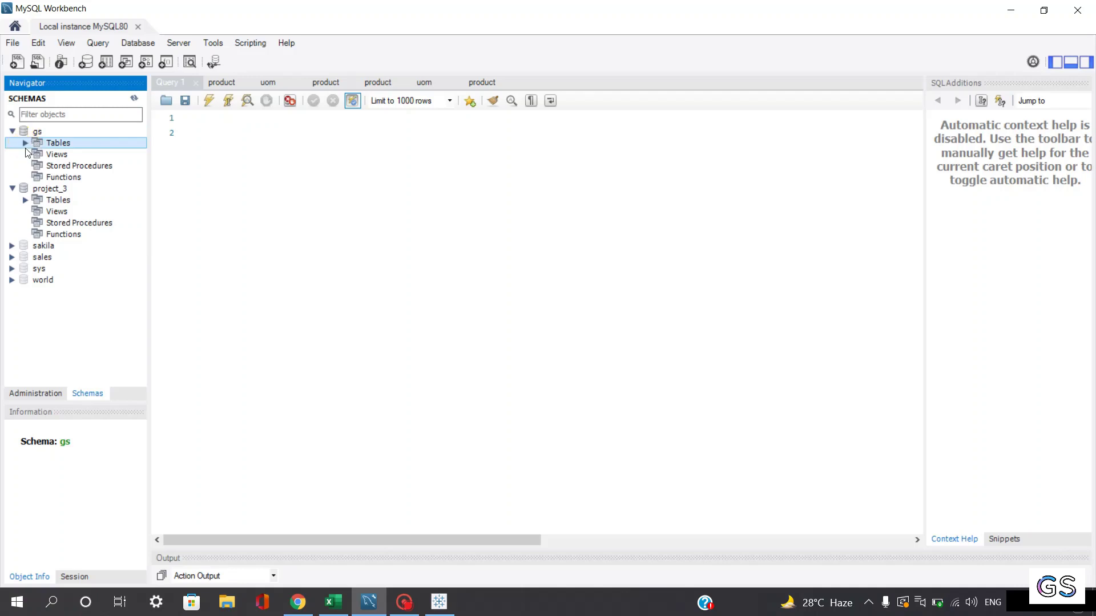
click(27, 142)
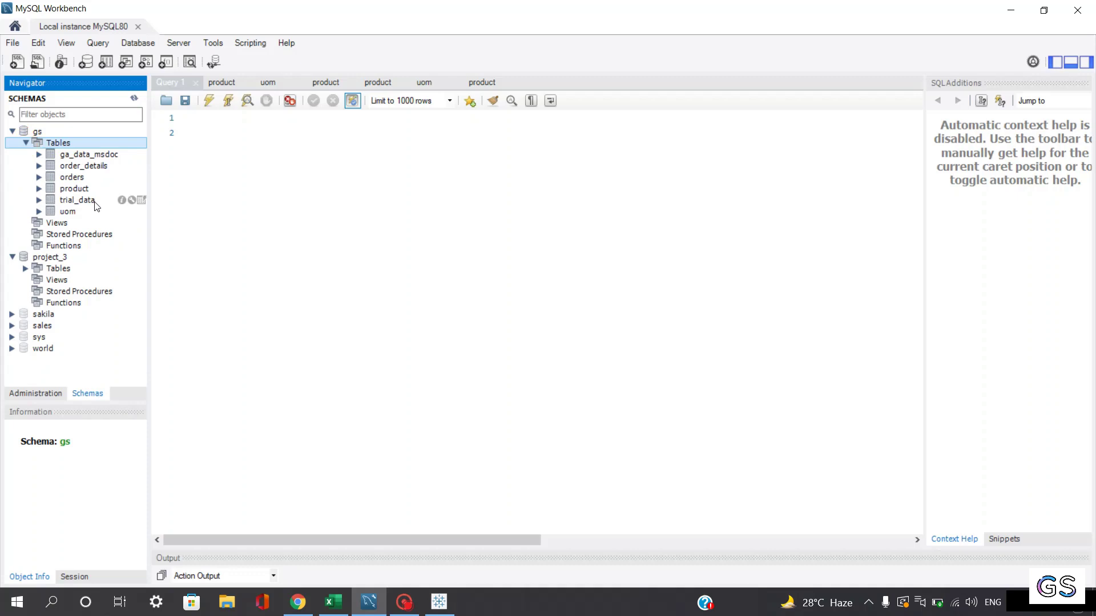
click(39, 200)
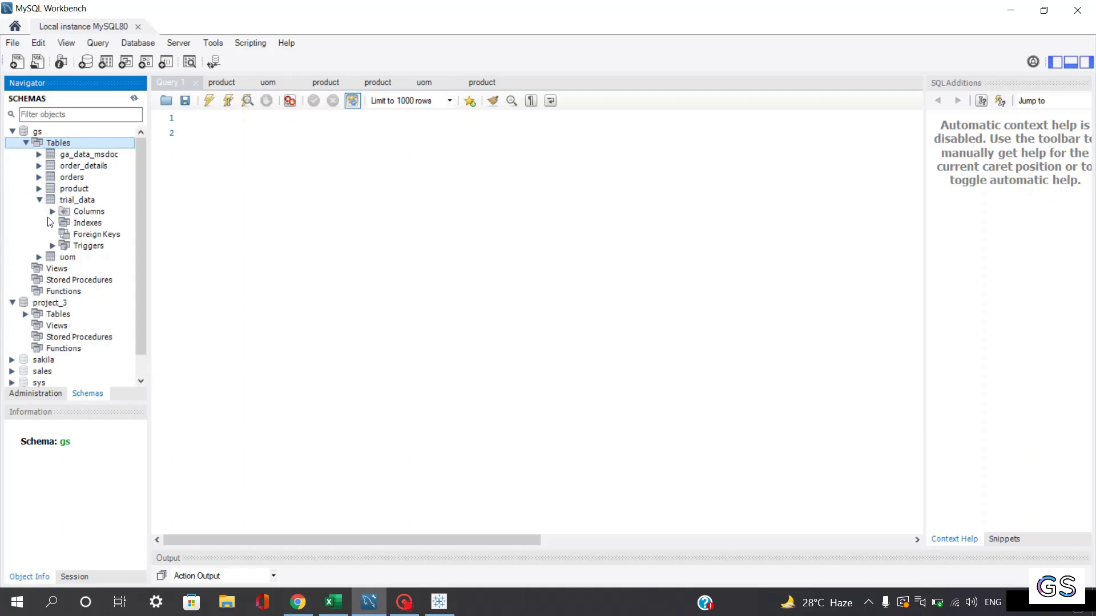
click(52, 212)
drag(60, 378, 95, 372)
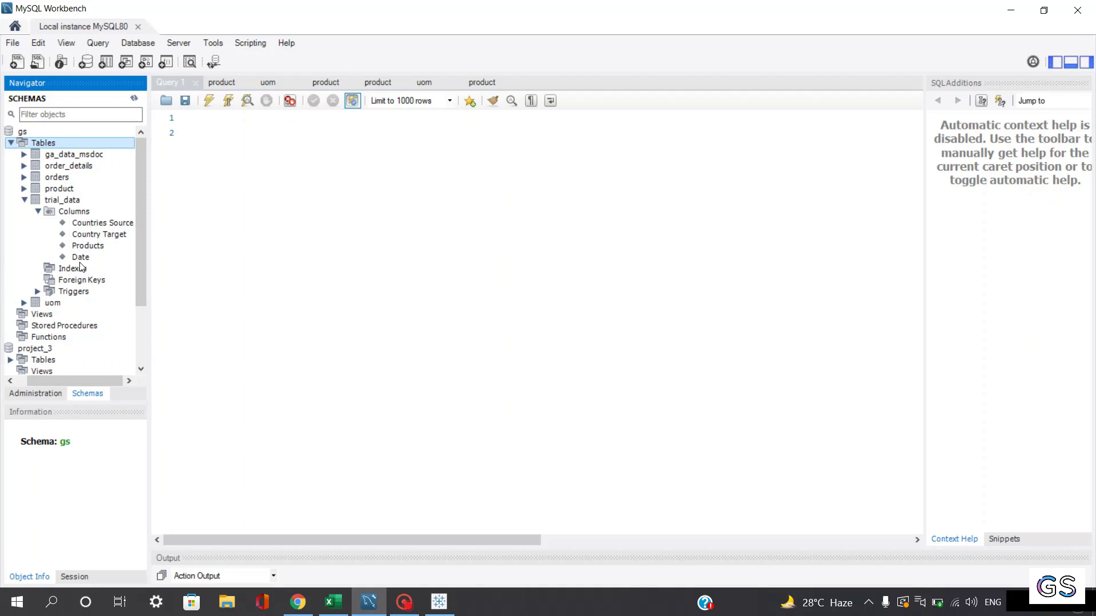
drag(85, 379, 66, 378)
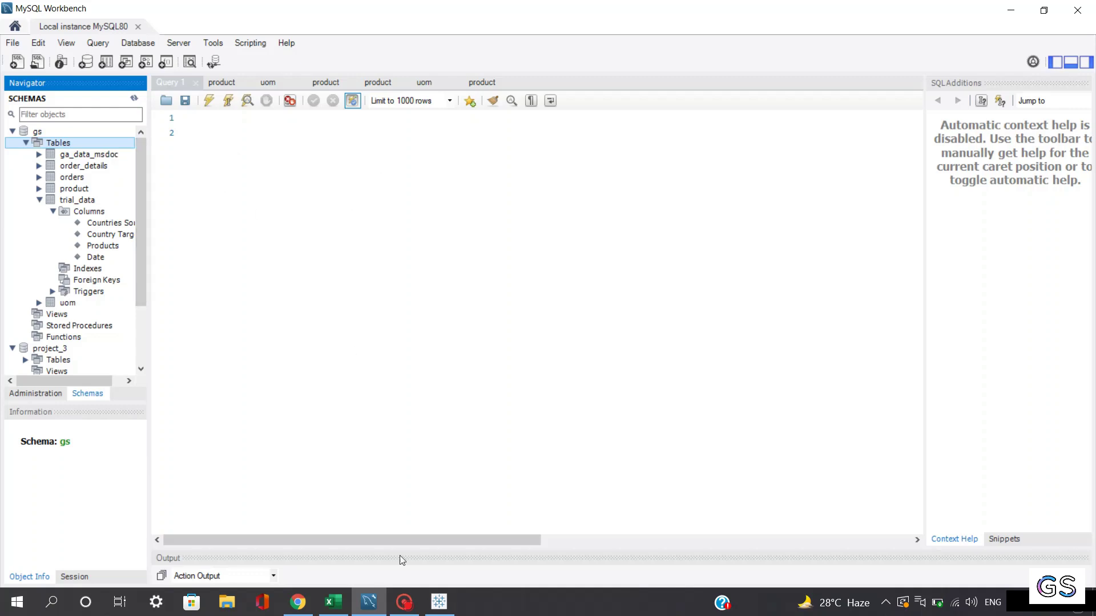
Step: Switch to Tableau Desktop's Book1 start page listing data connections, including MySQL
click(439, 602)
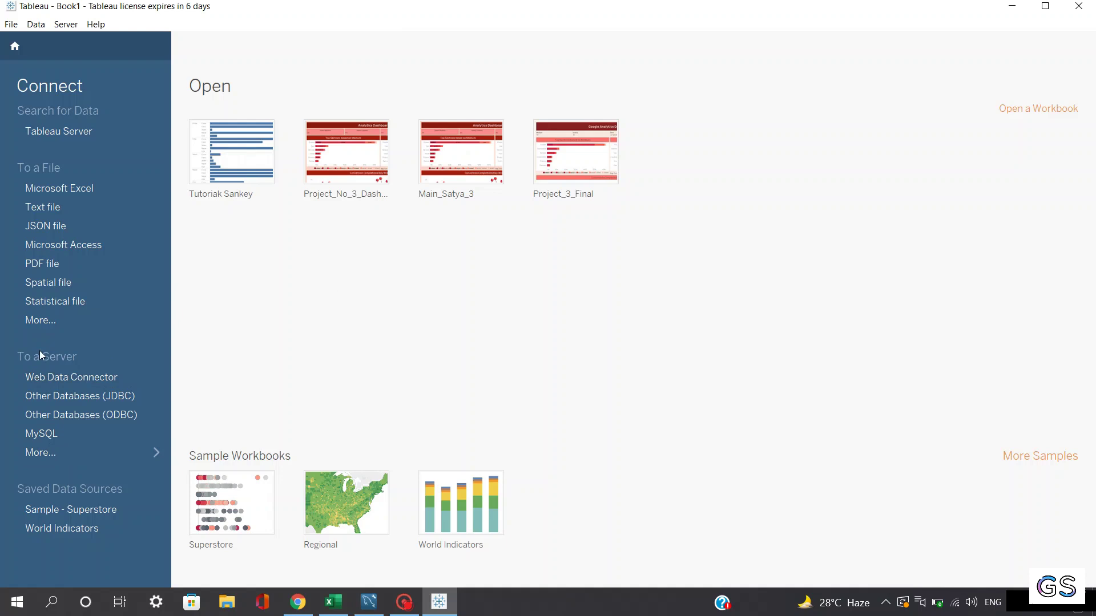
Step: Choose MySQL from Tableau's full list of server connectors to open its connection form
click(102, 452)
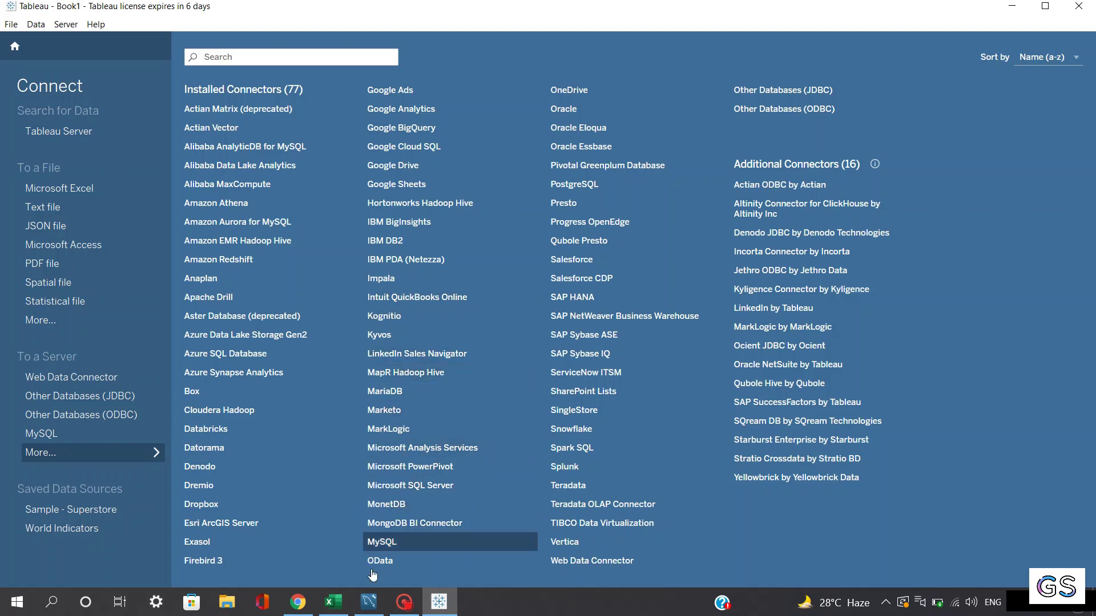
click(402, 546)
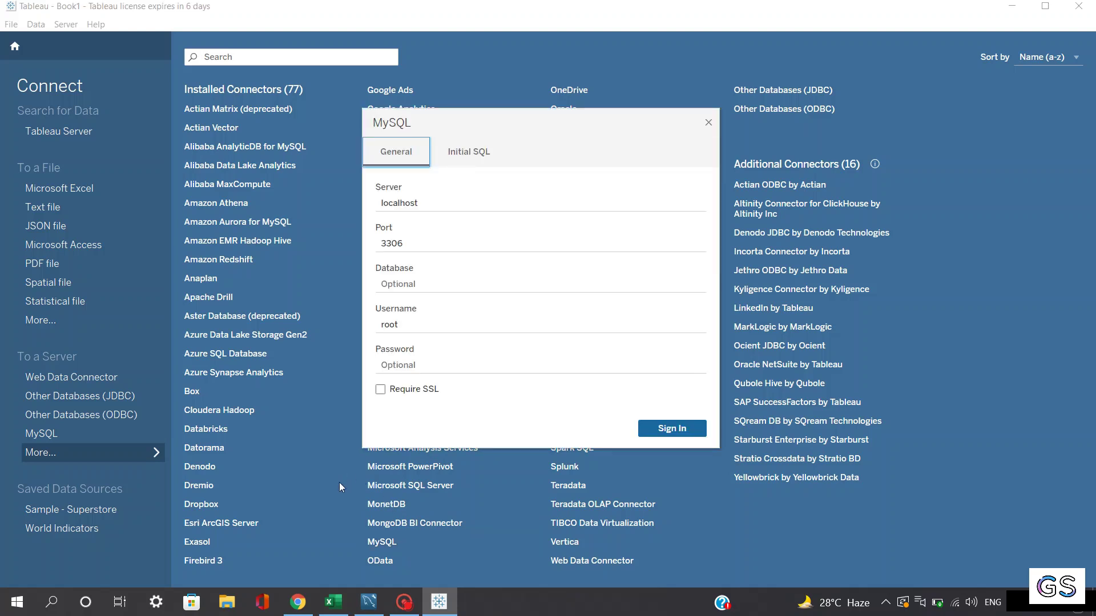
Step: Check the localhost server and port fields in Tableau's MySQL form, then switch to MySQL Workbench
click(457, 201)
click(432, 204)
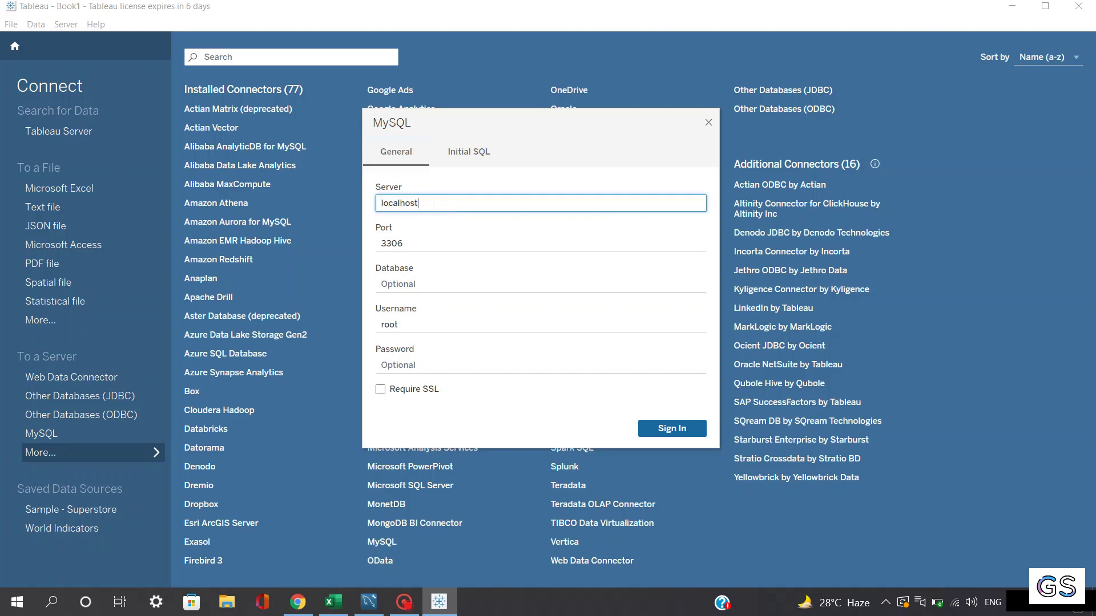
drag(428, 202, 379, 202)
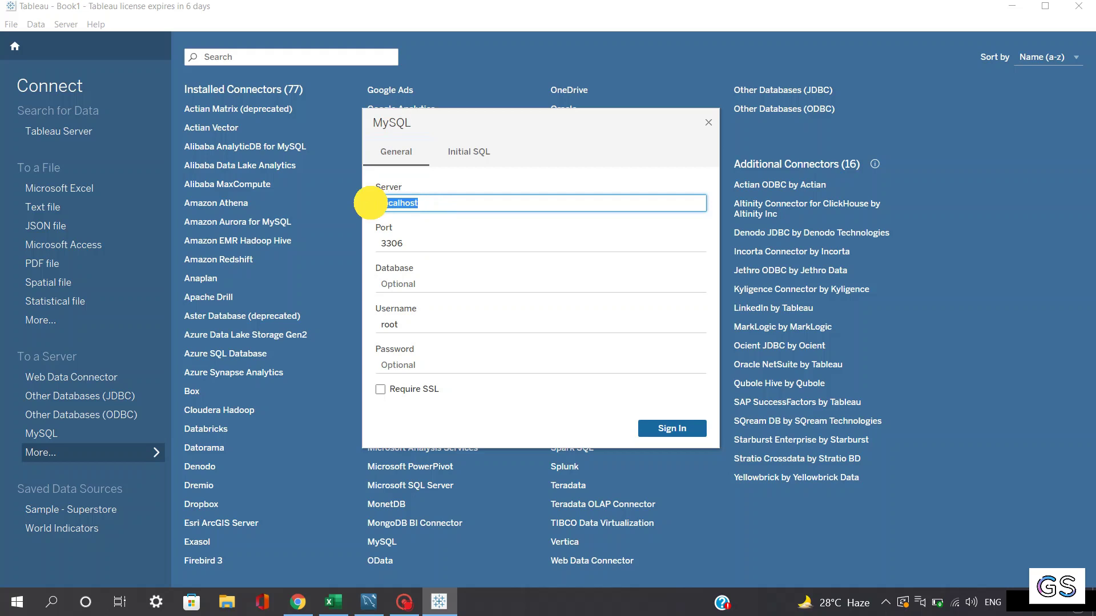
click(434, 202)
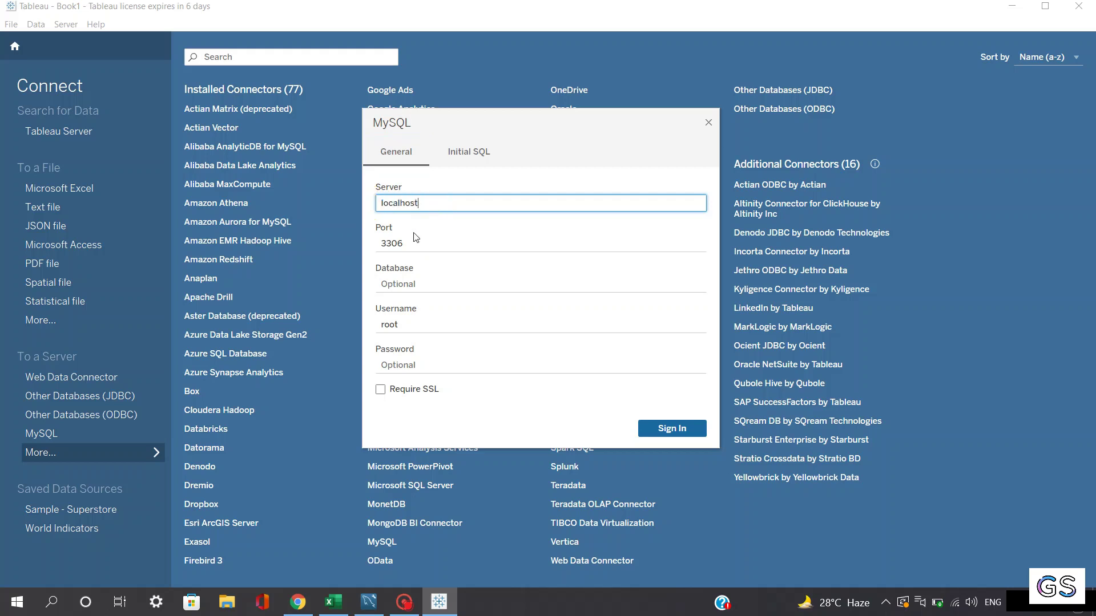
click(403, 243)
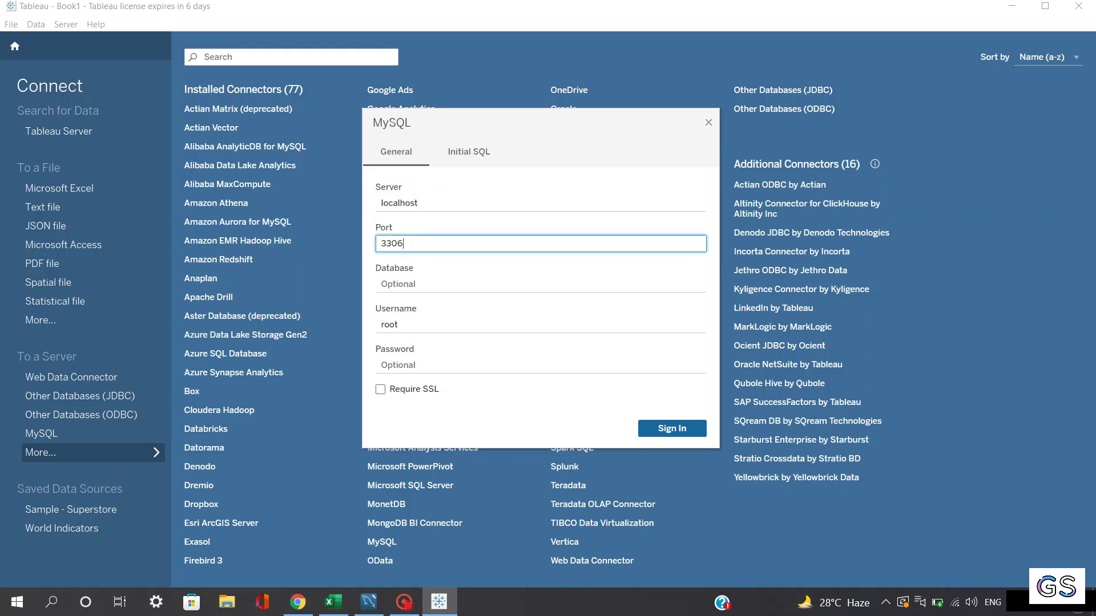
click(362, 613)
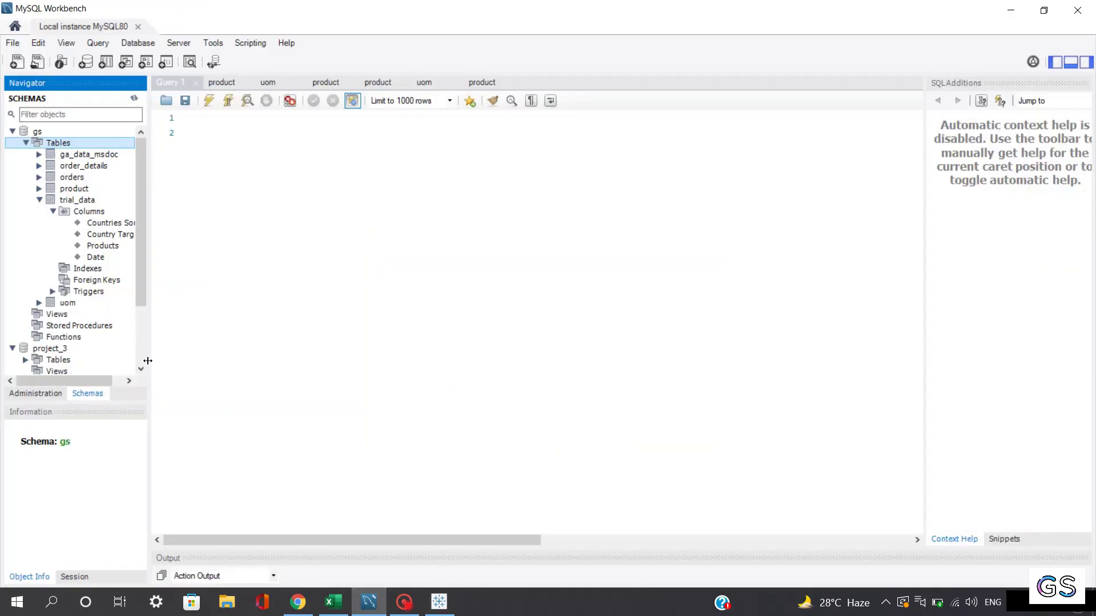
Step: Confirm port 3306 on the MySQL80 Server Status page, then go back to Tableau's MySQL form
scroll(143, 194, down, 1)
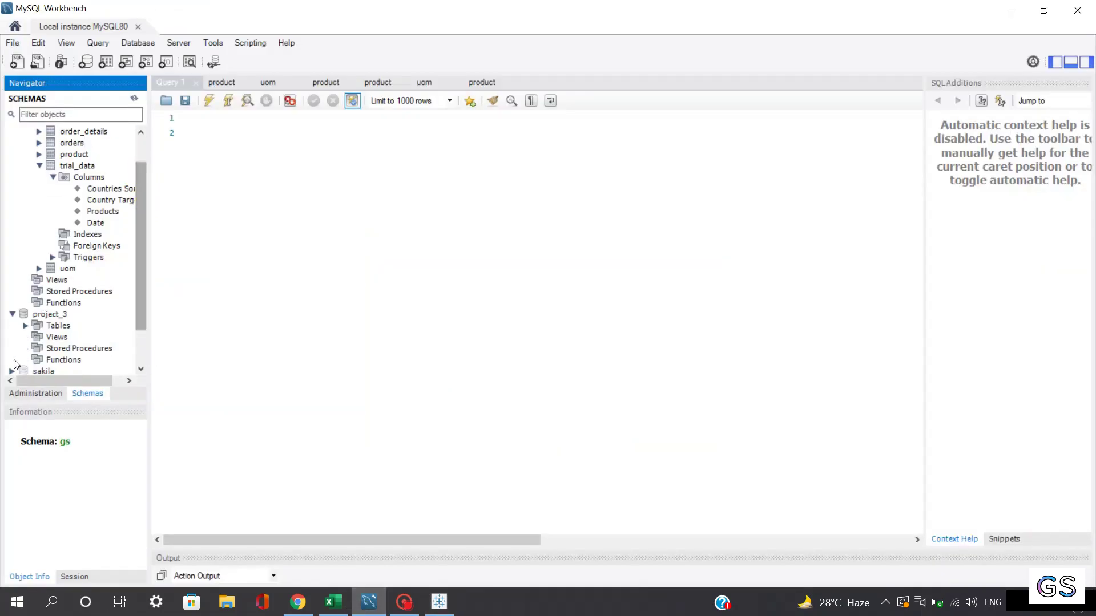
click(49, 393)
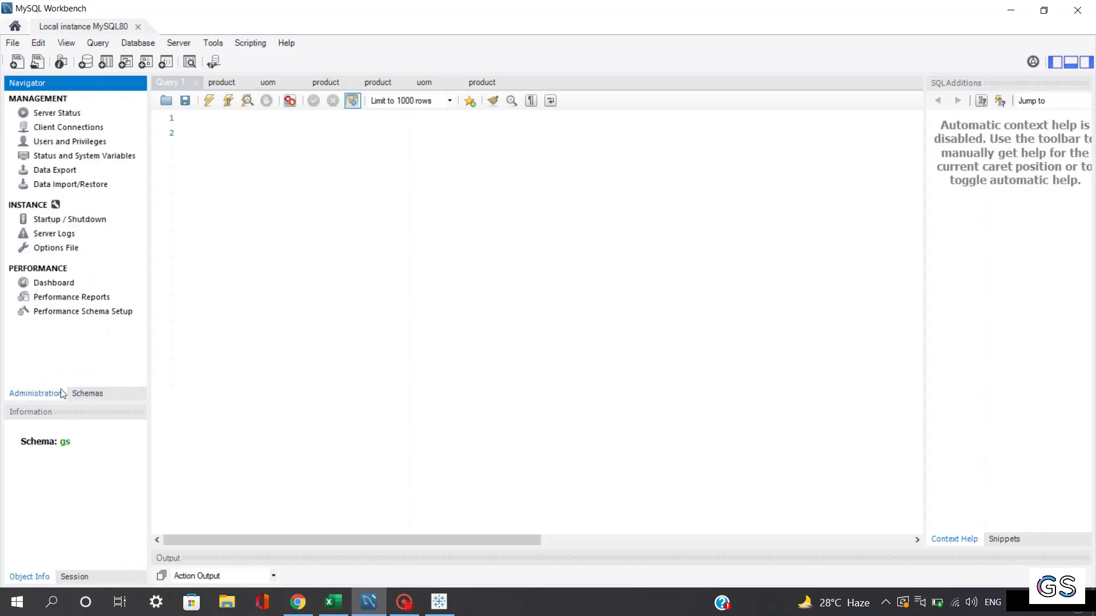
click(55, 117)
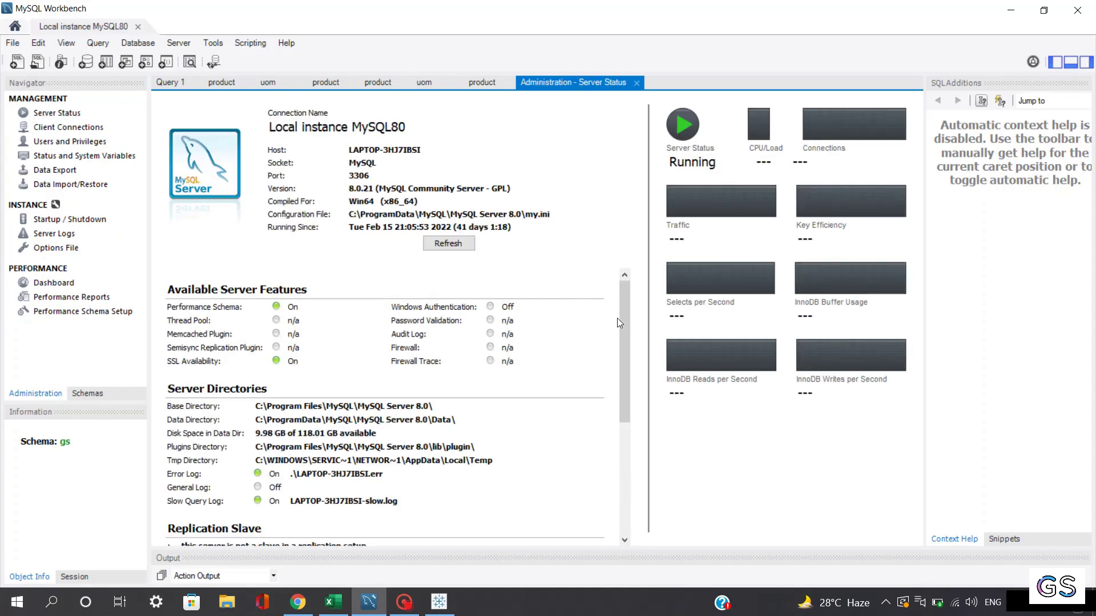
mouse_move(620, 323)
mouse_down()
mouse_move(625, 346)
mouse_move(625, 310)
mouse_up()
click(442, 602)
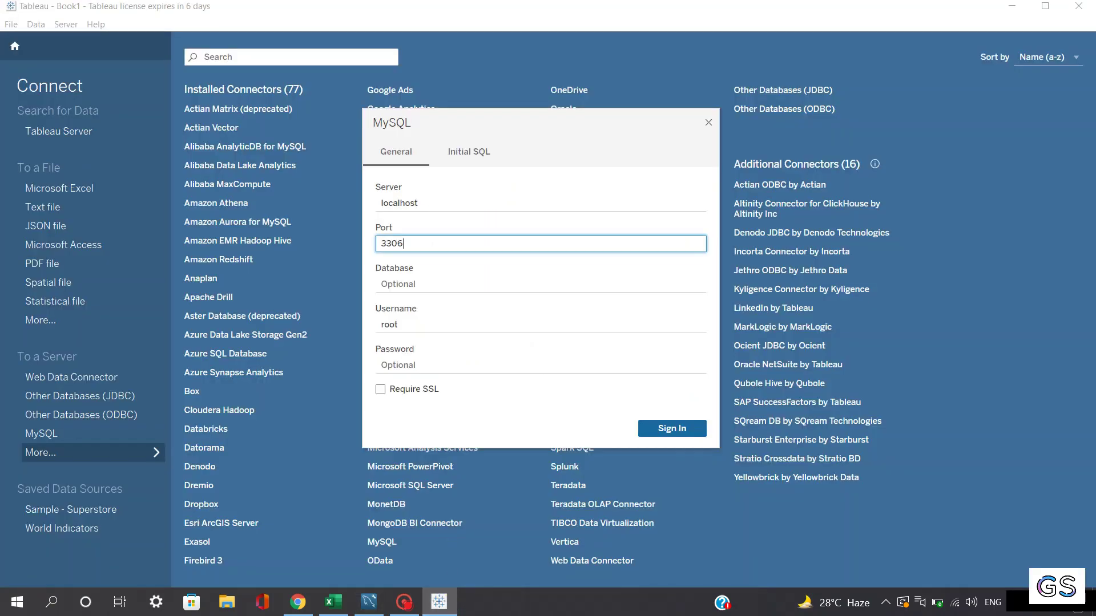
Step: Enter the root account password and sign in to the localhost MySQL server on port 3306
drag(422, 244, 379, 243)
click(398, 283)
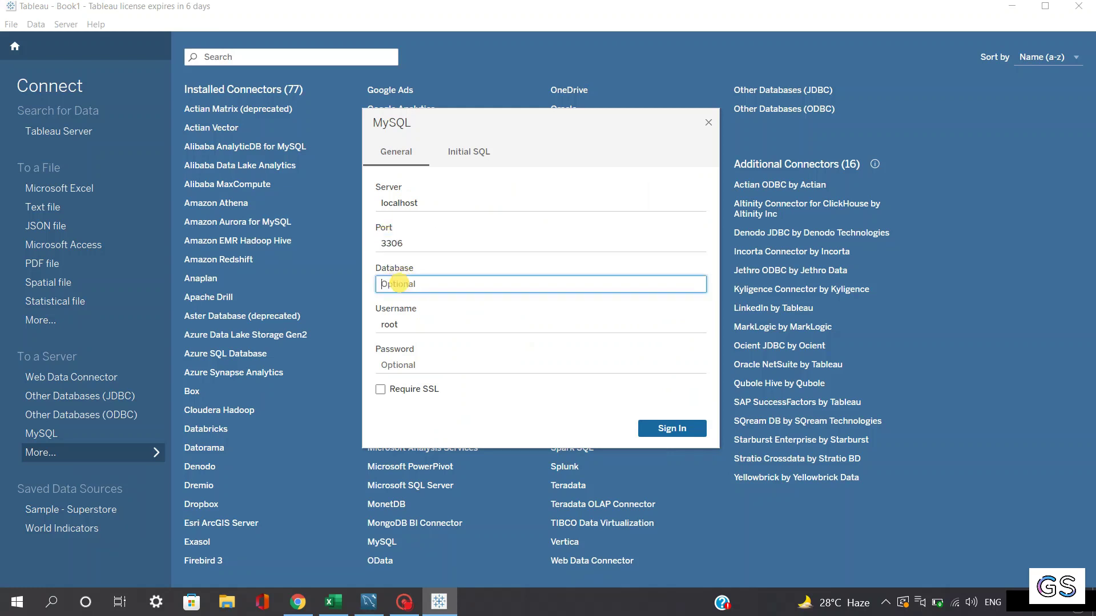
click(400, 320)
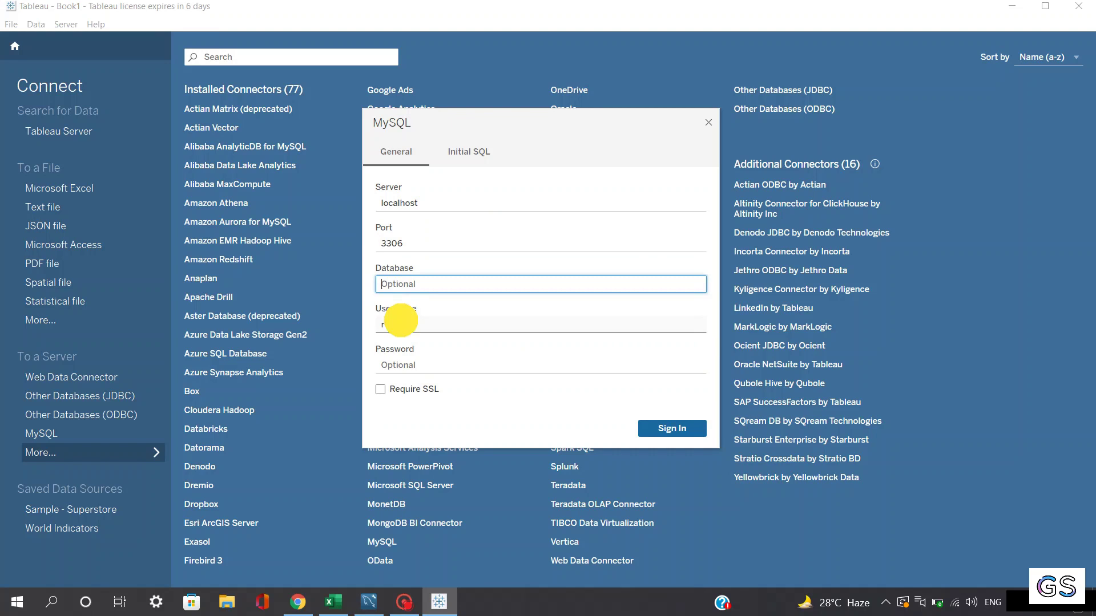
click(415, 359)
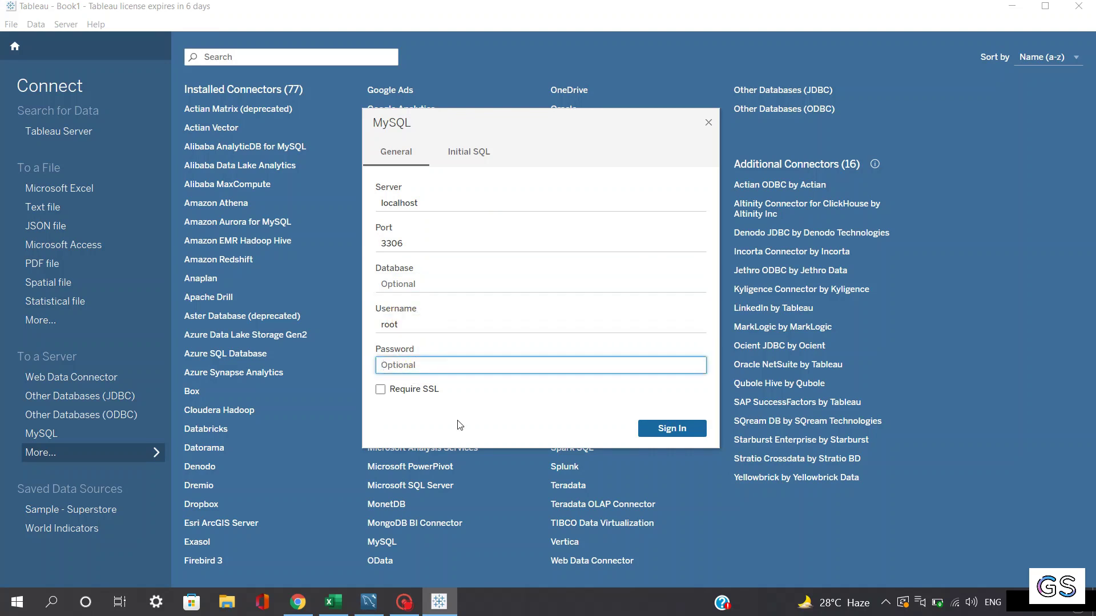
text(ro)
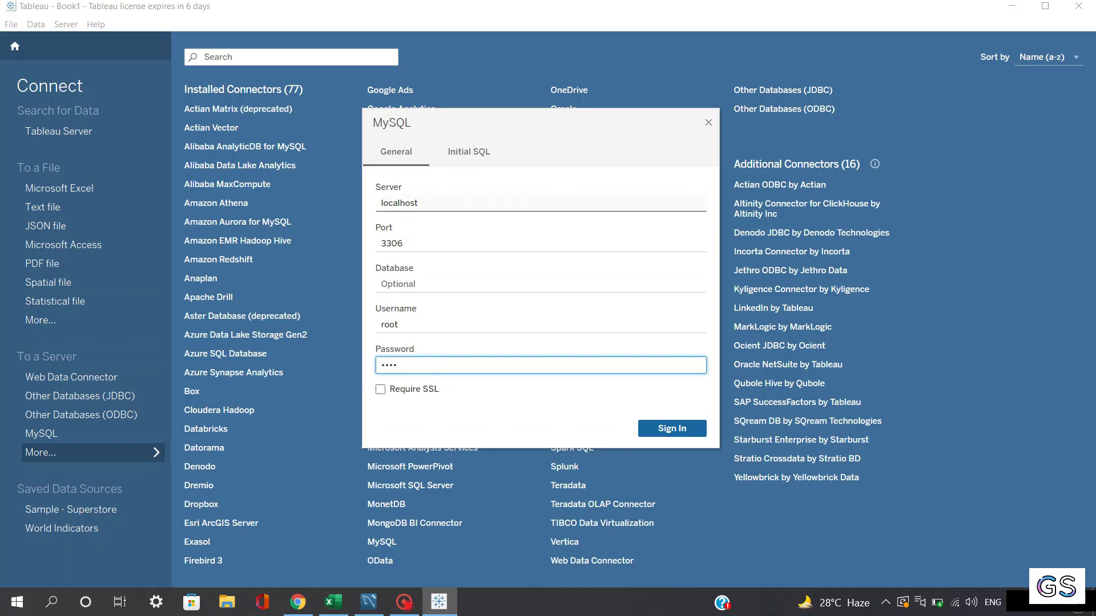
click(668, 428)
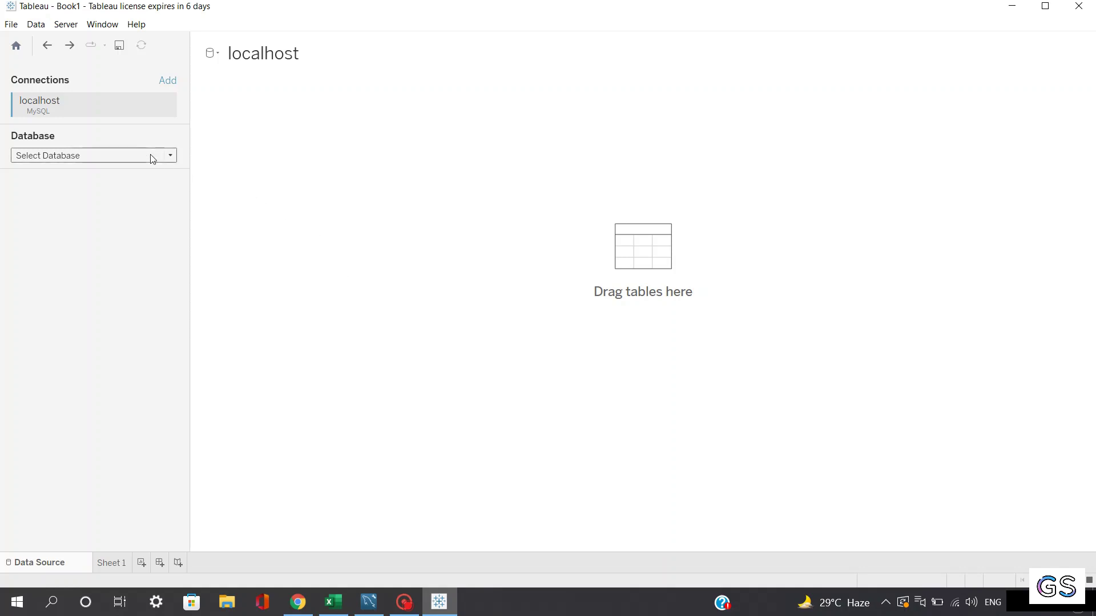
Step: Select the gs database and drag the trial_data table onto the data source canvas
click(111, 156)
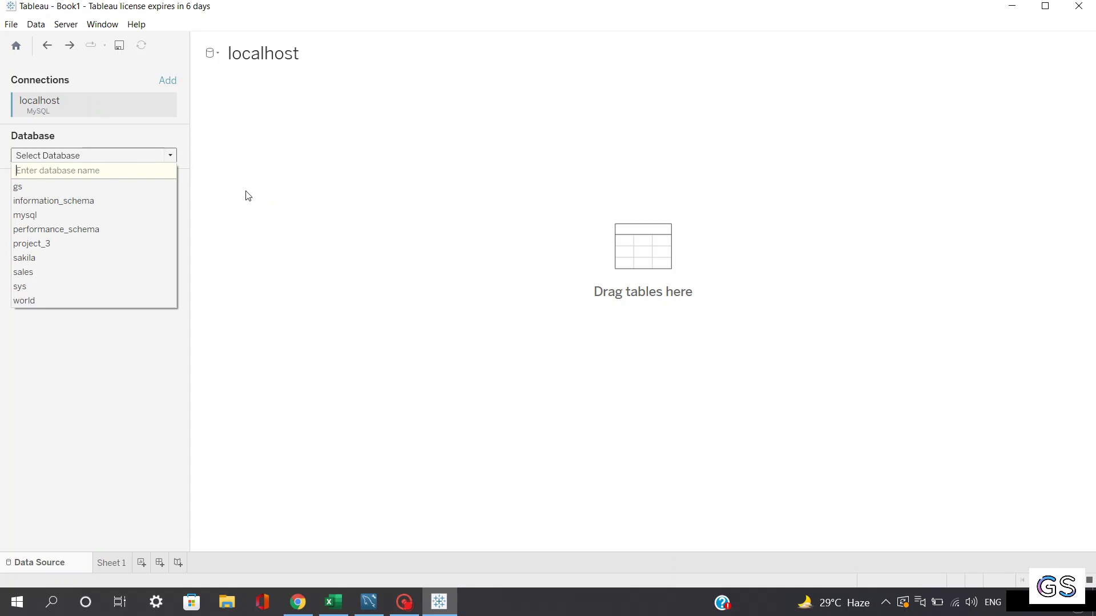
click(23, 188)
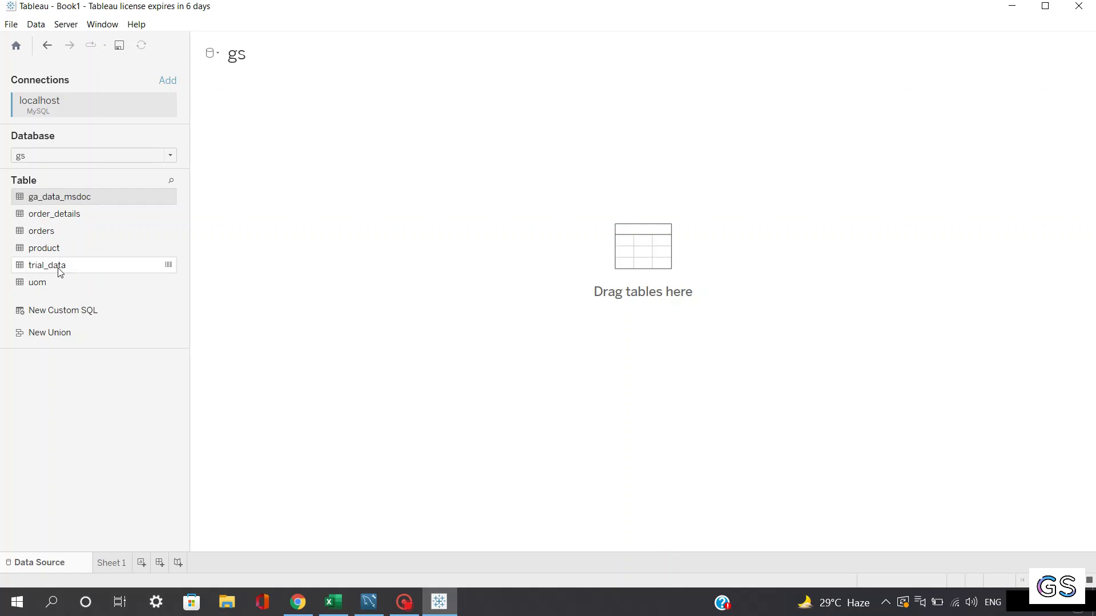
drag(53, 267, 608, 280)
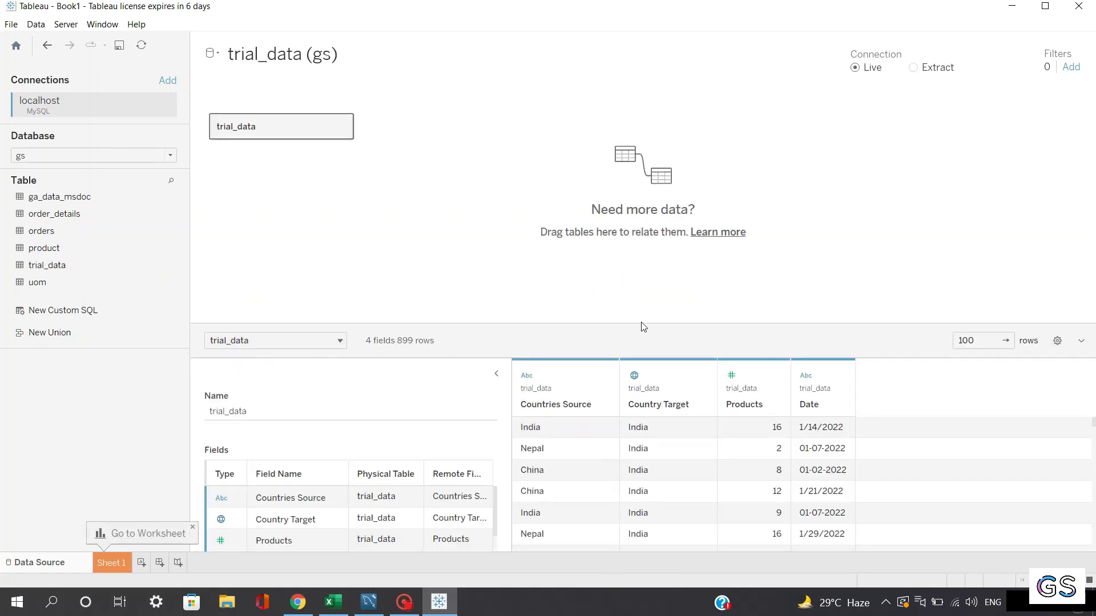
Step: Enlarge the data preview and set it to show 200 rows
drag(643, 326, 656, 212)
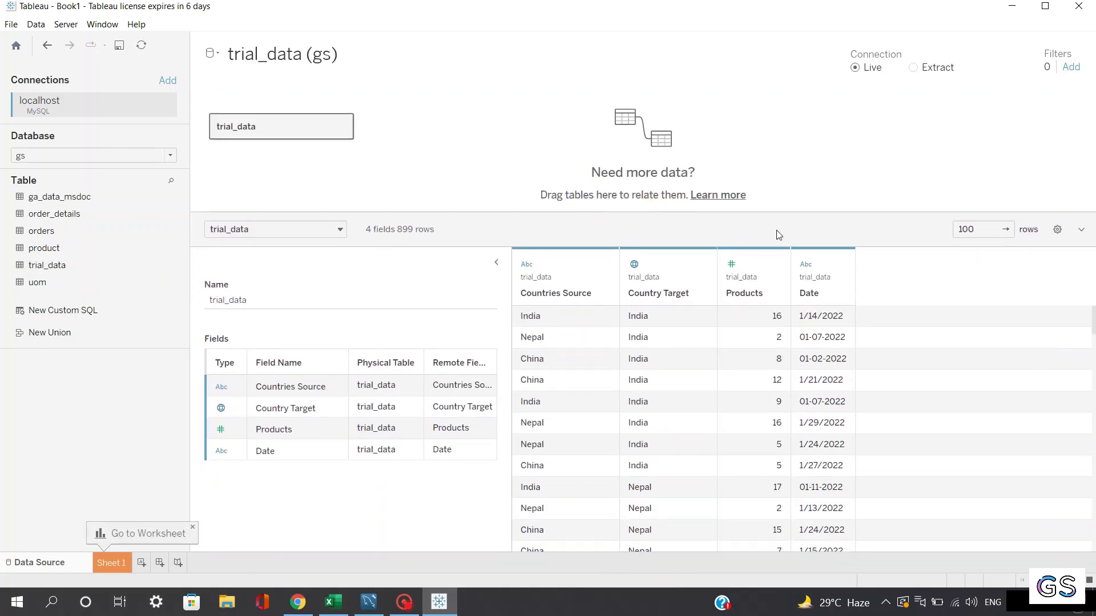
drag(976, 229, 932, 228)
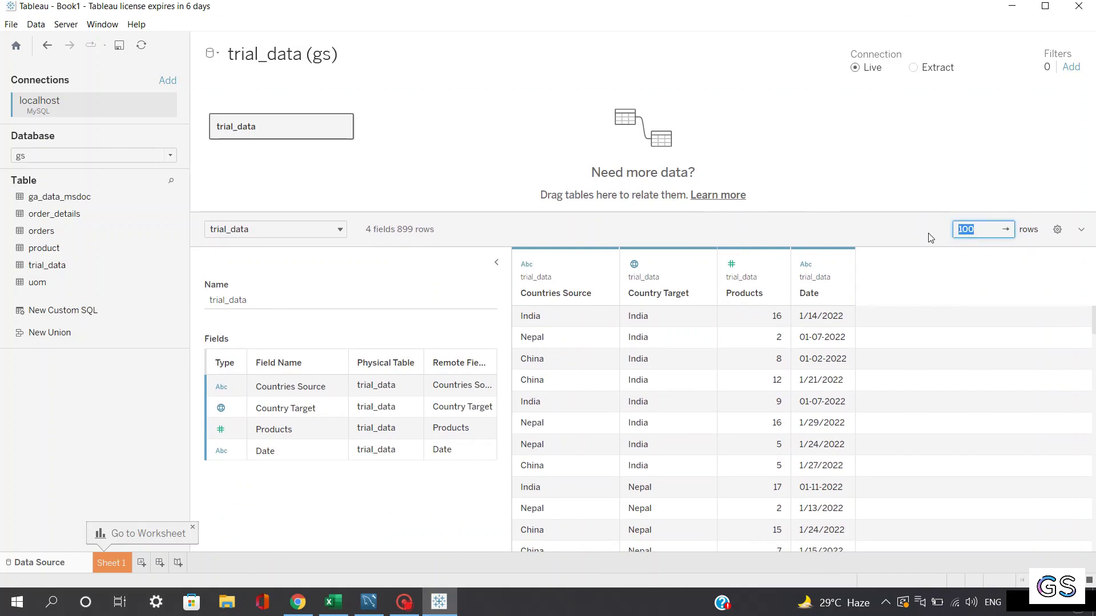
text(200)
Step: Assign a geographic role to the Countries Source field
click(221, 389)
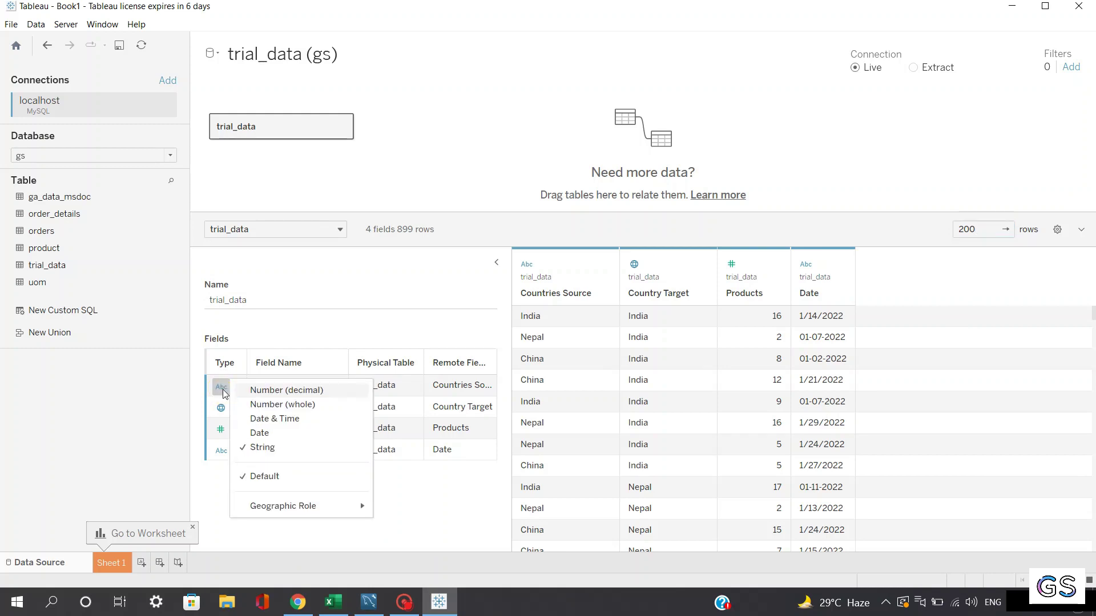
mouse_move(289, 504)
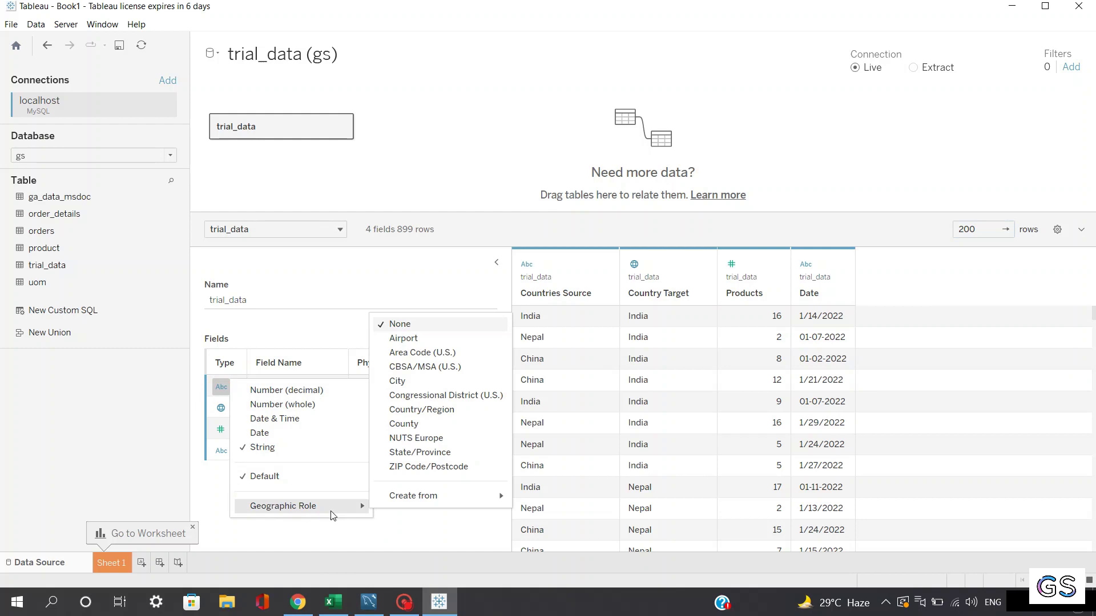
click(422, 409)
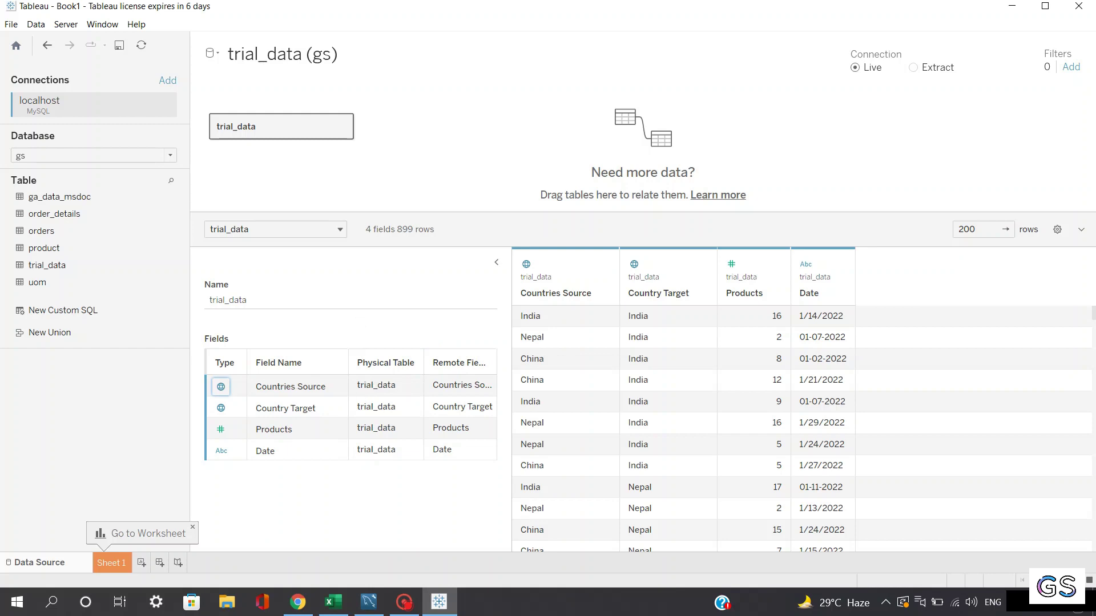
Step: On Sheet 1, put Country Target on Columns and Products on Rows, fitting Entire View
click(111, 562)
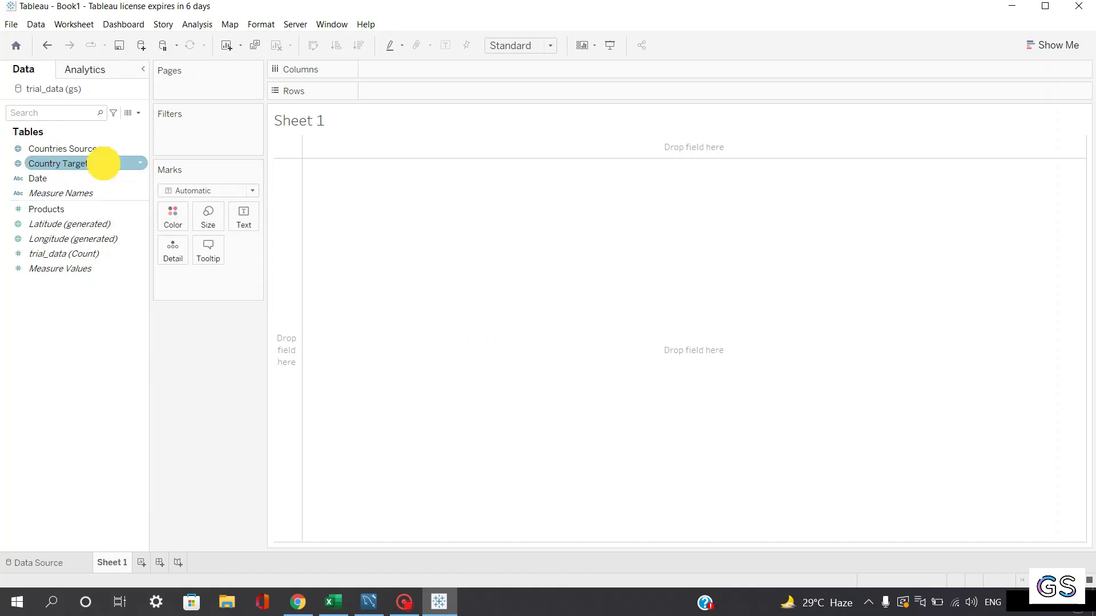
drag(105, 164, 277, 137)
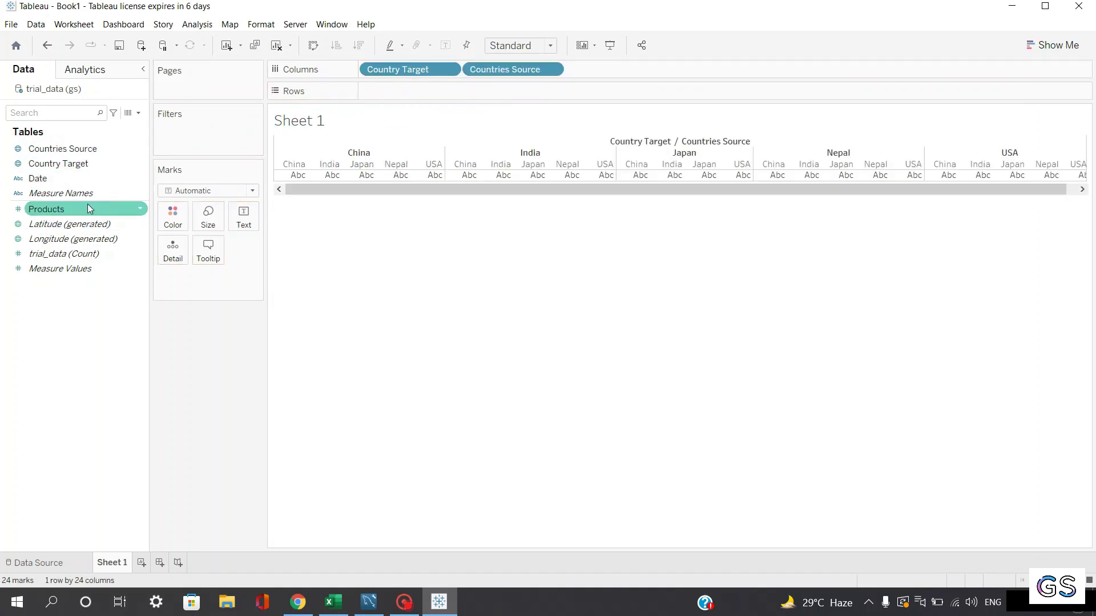
drag(88, 208, 421, 96)
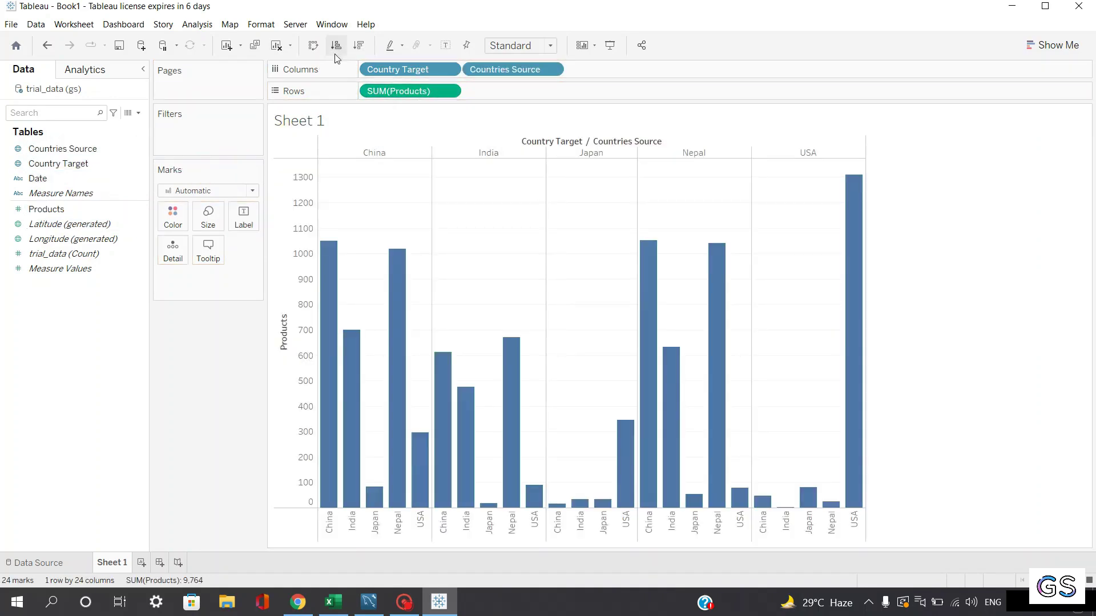
click(547, 45)
click(512, 101)
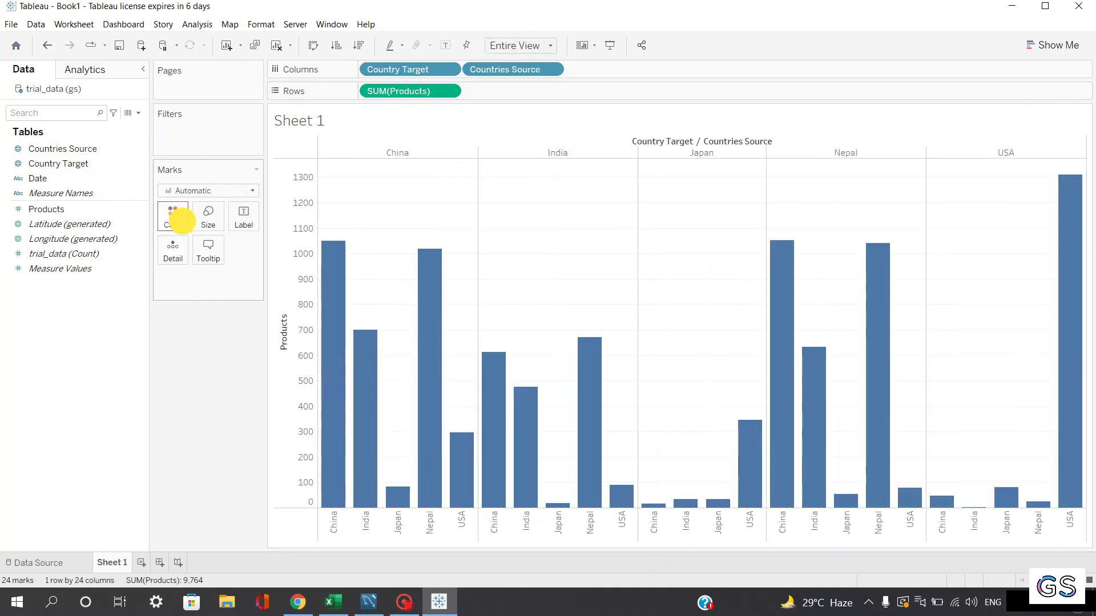
Step: Colour all the bars pink
click(174, 217)
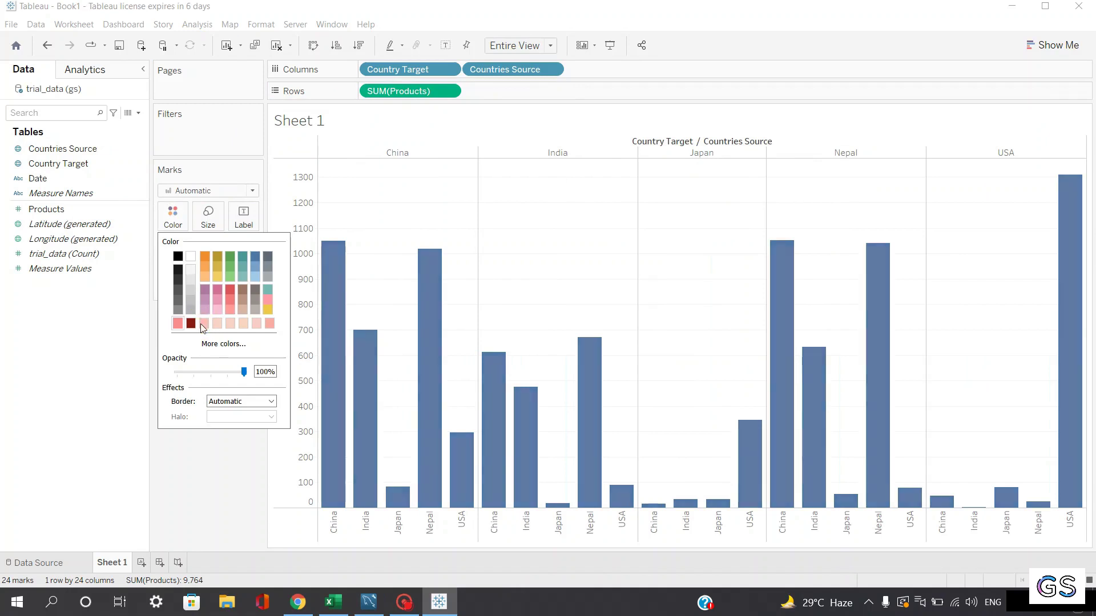
click(203, 323)
click(196, 454)
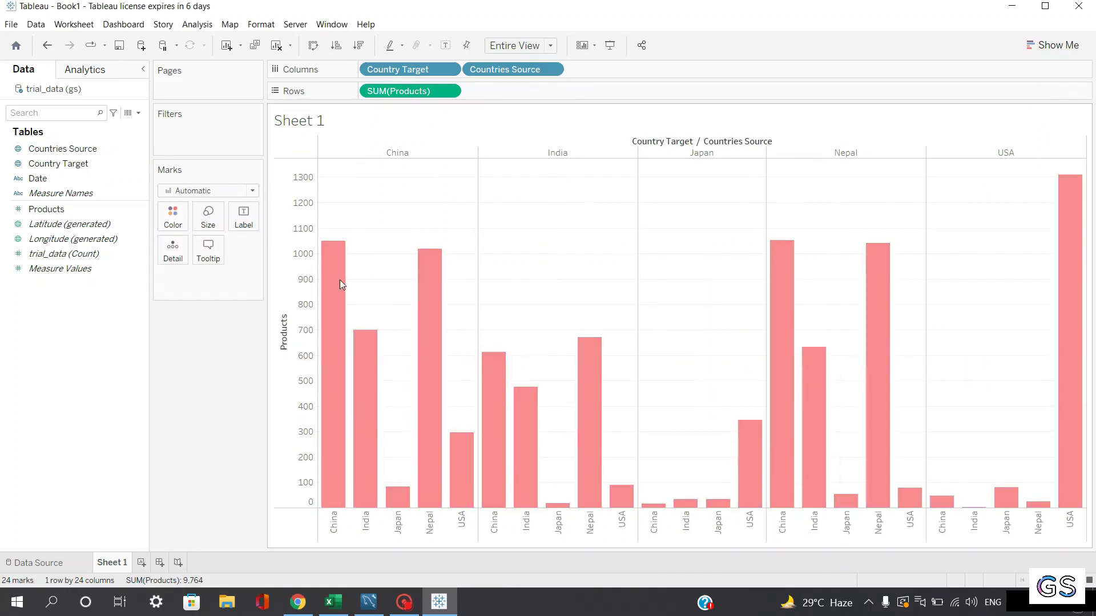
Step: Swap rows and columns and switch to side-by-side bars from Show Me
click(314, 46)
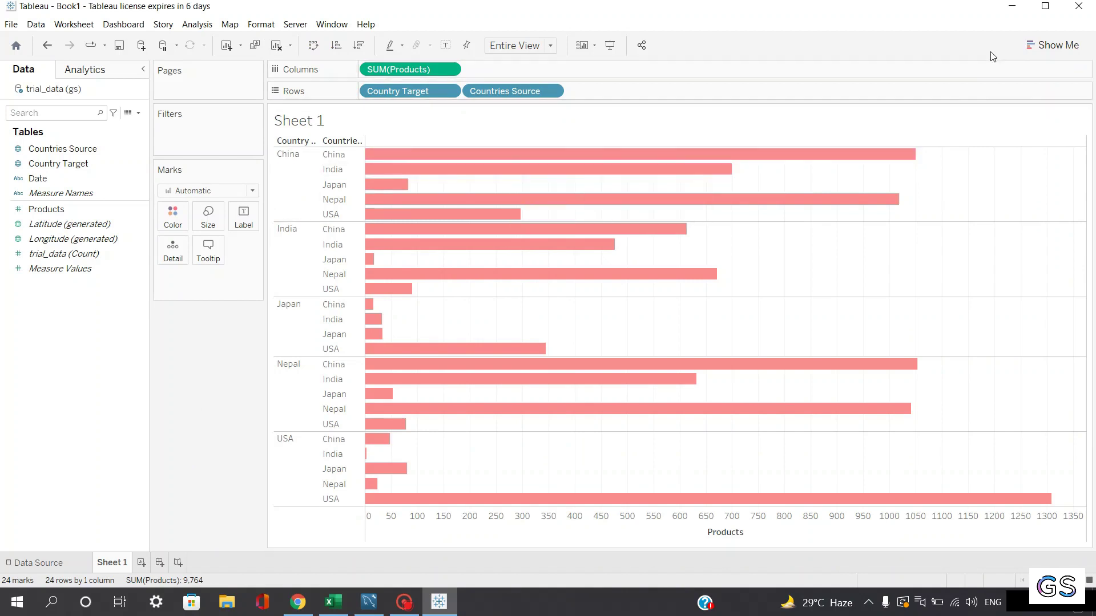
click(1055, 45)
click(1055, 161)
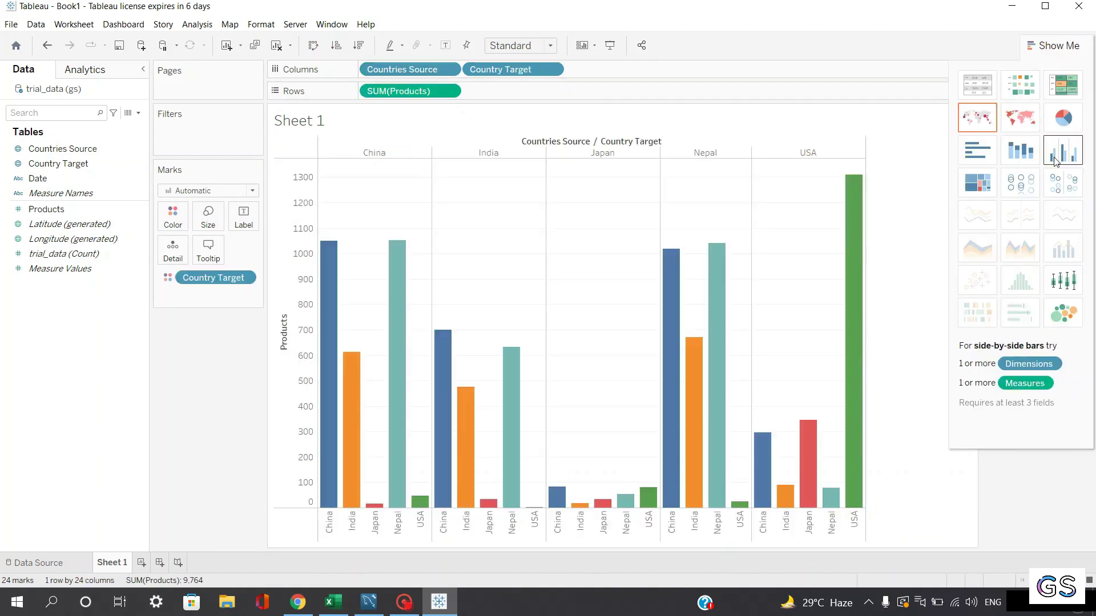